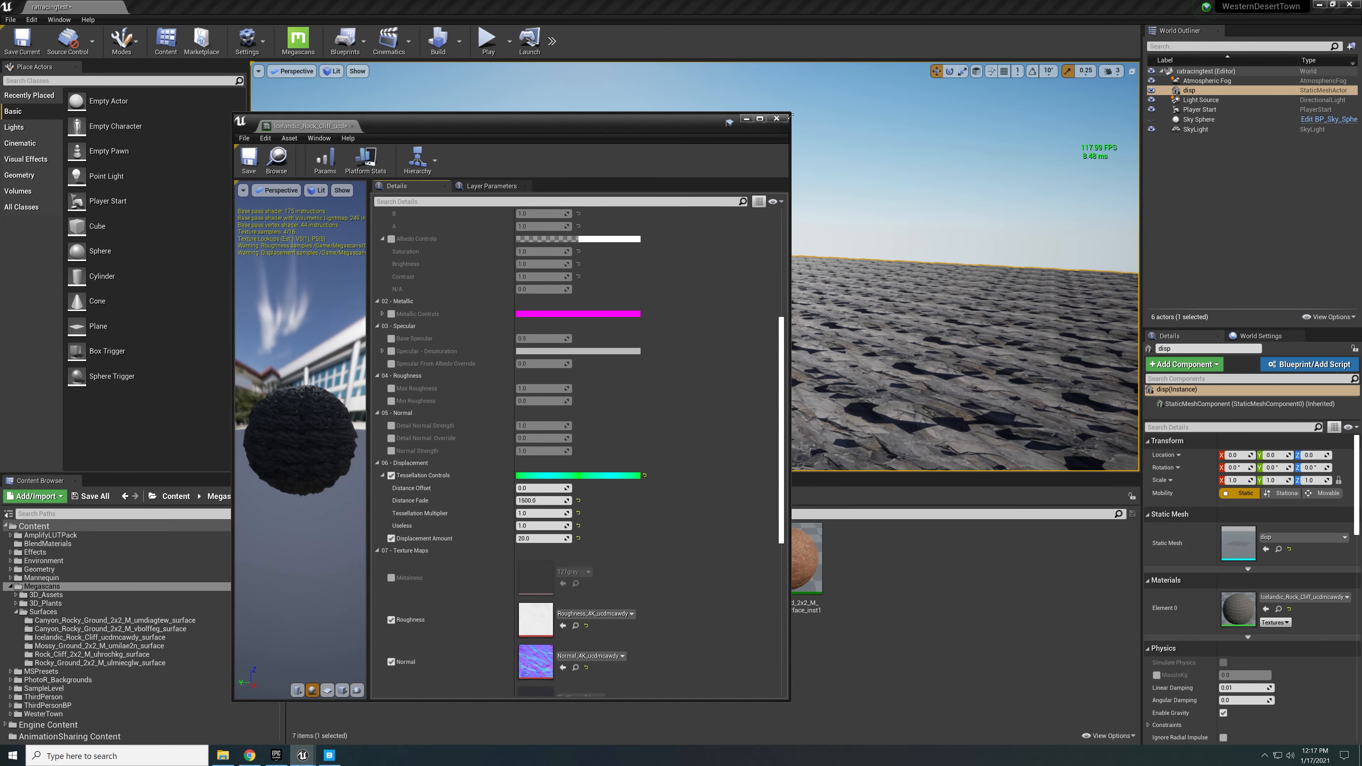
Step: Close the rock cliff material instance and inspect the displaced rock surface from several distances and angles
click(776, 118)
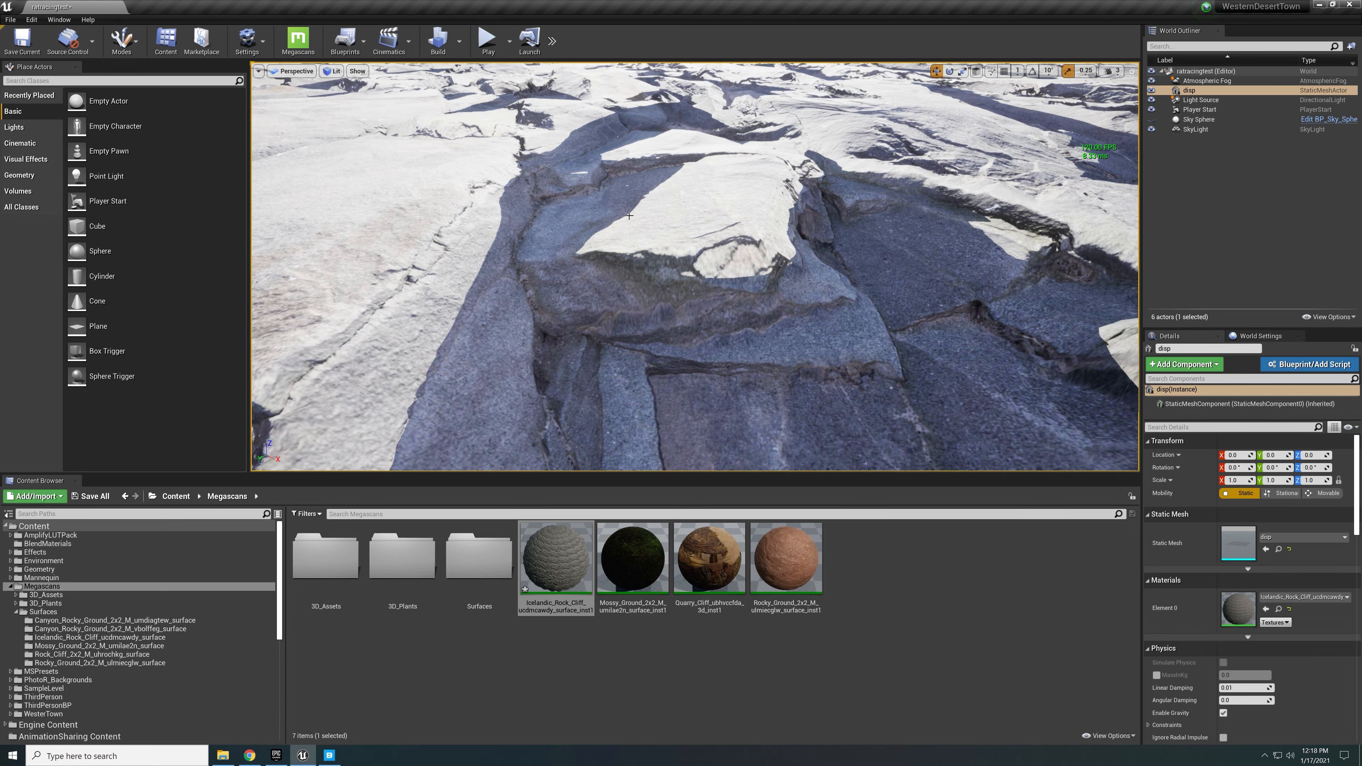
alt+right_drag(788, 349, 627, 348)
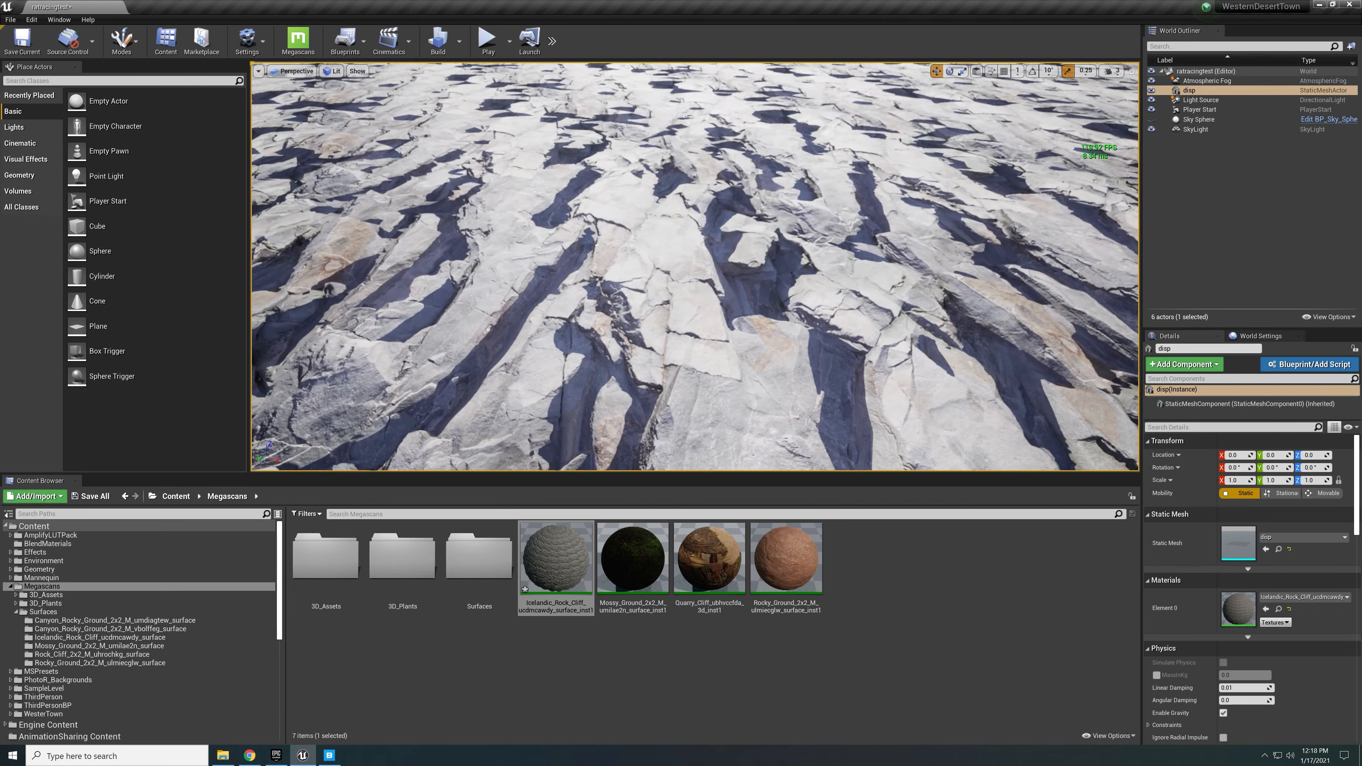
alt+drag(789, 349, 681, 348)
alt+right_drag(788, 349, 858, 349)
alt+drag(712, 357, 831, 356)
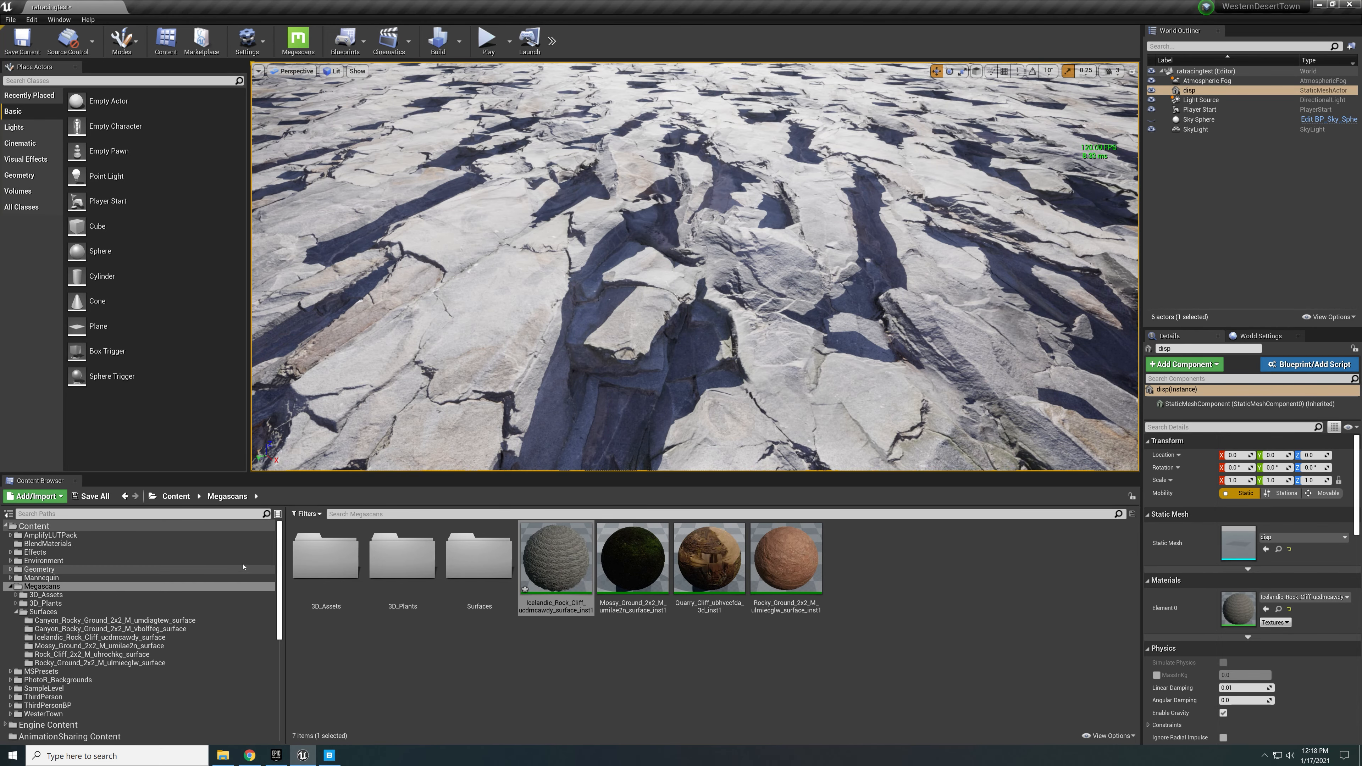
Step: Apply the RTXblend material from the BlendMaterials folder to the disp mesh and view the whole surface
click(241, 543)
click(331, 562)
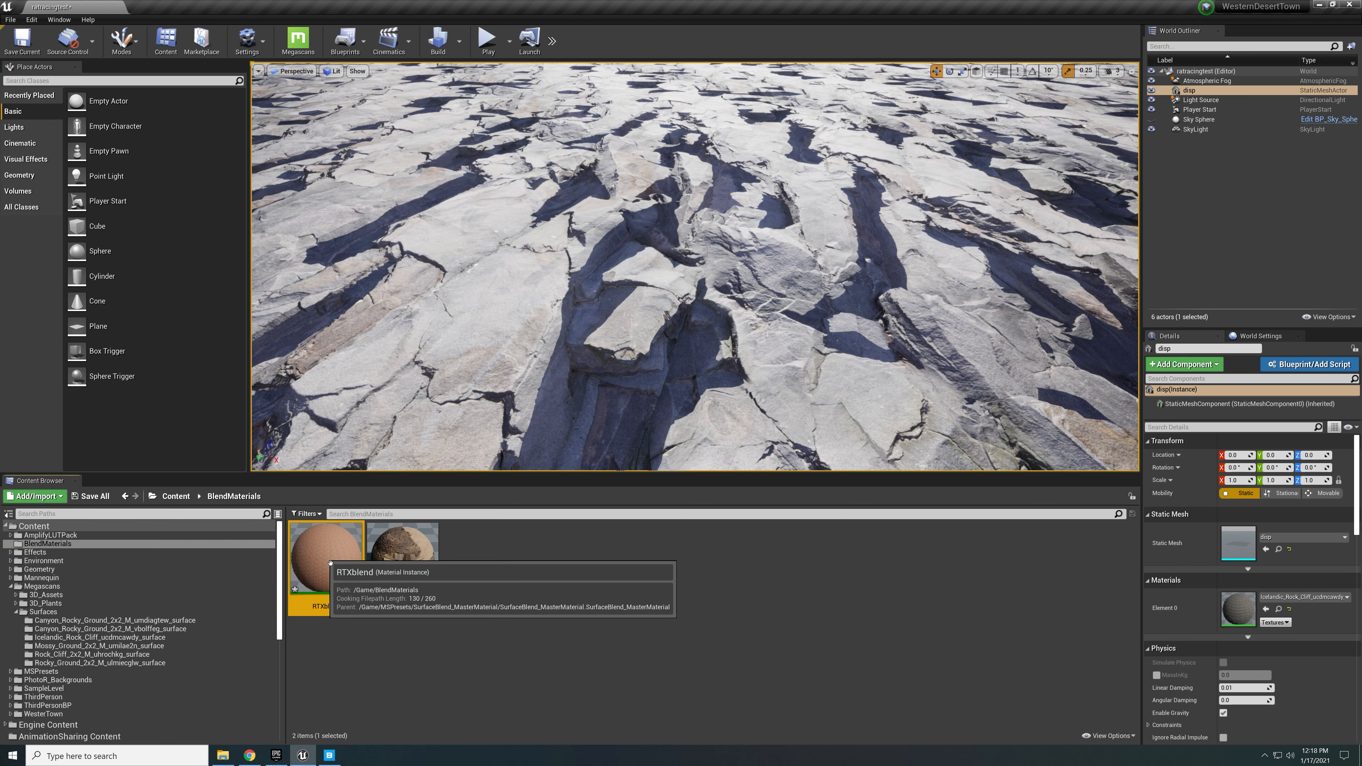
drag(331, 562, 770, 303)
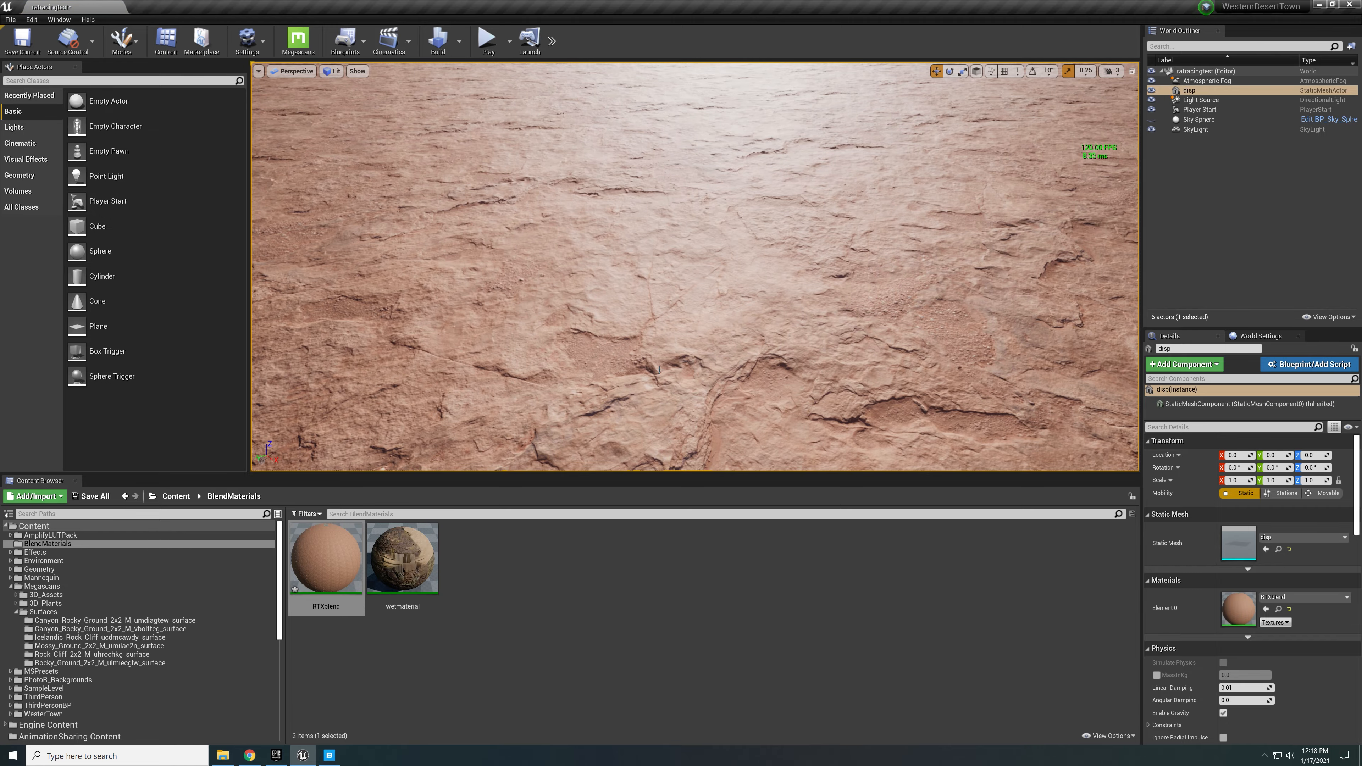
right_drag(660, 369, 69, 351)
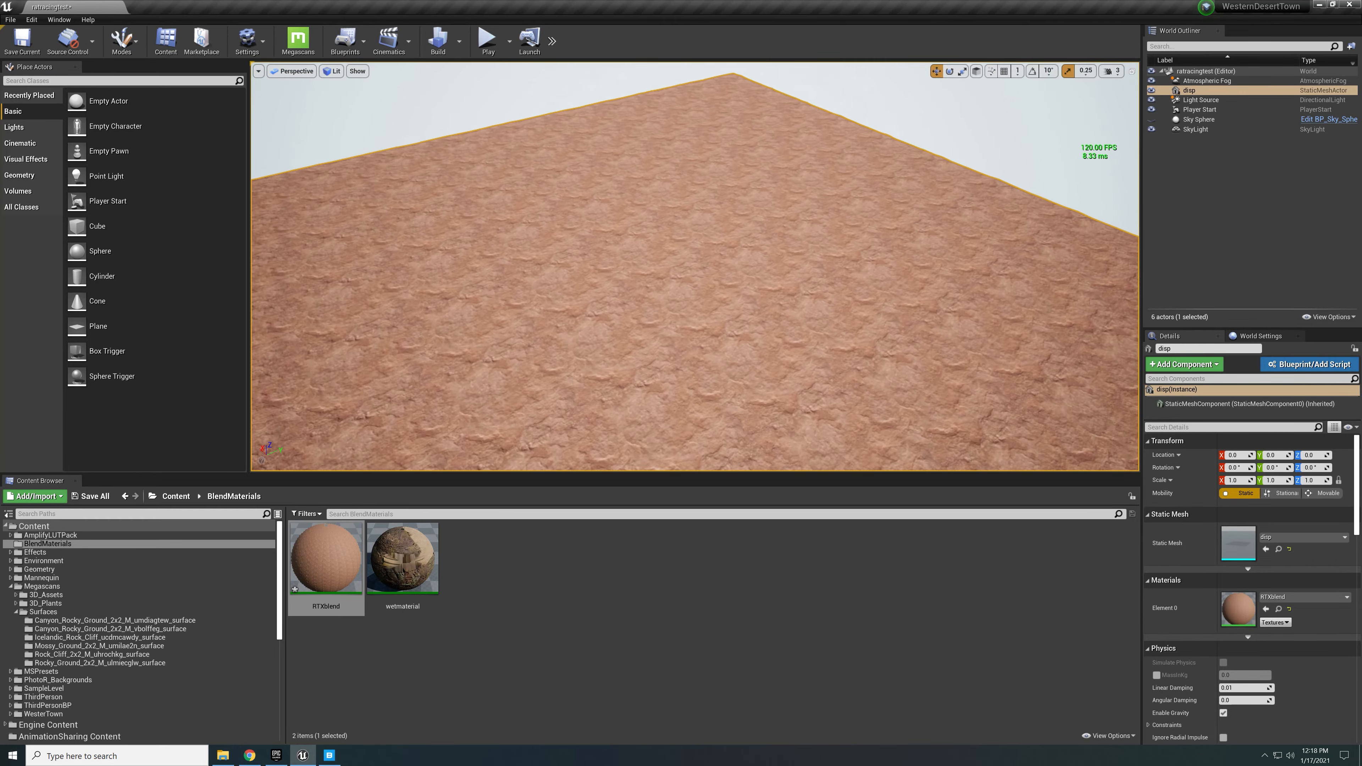
right_drag(694, 268, 685, 323)
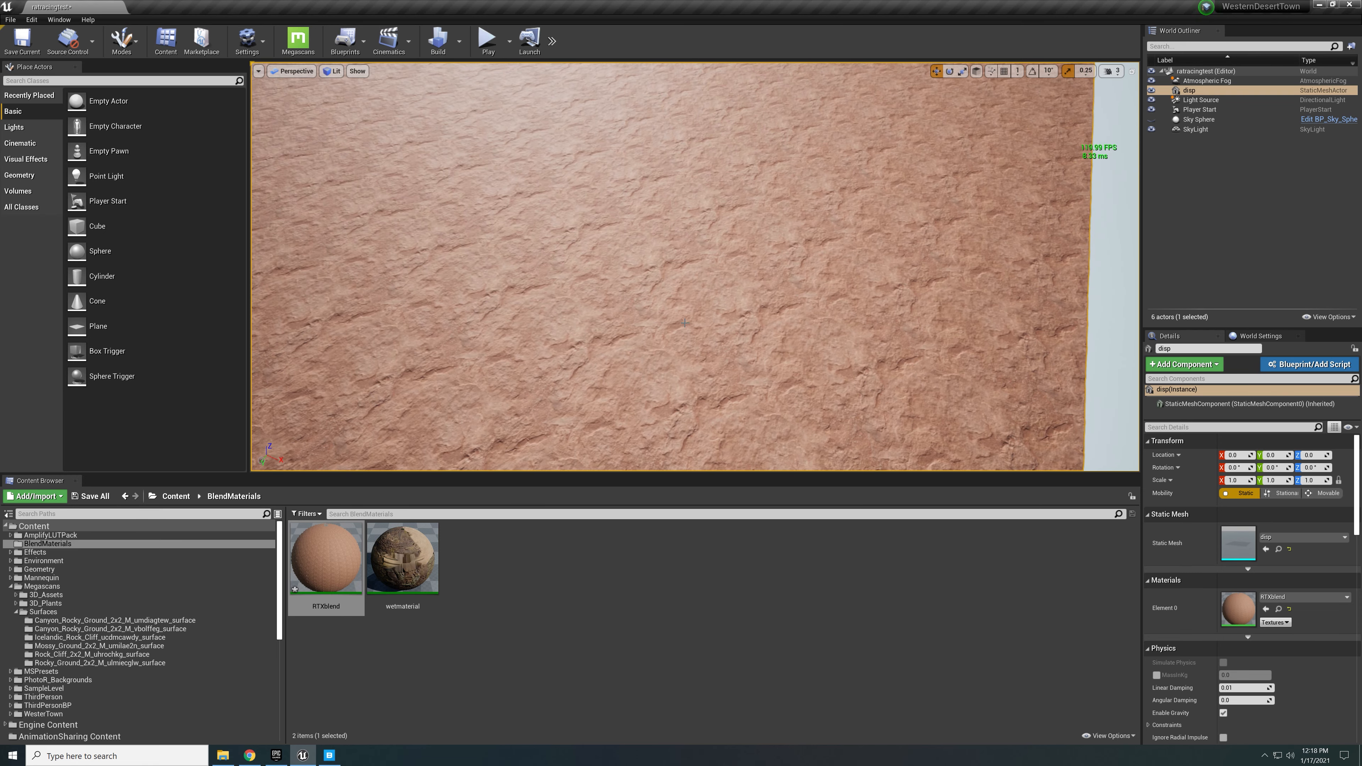
Step: In Mesh Paint mode, enable the red channel alongside green and paint a large patch of the disp mesh with black
click(121, 40)
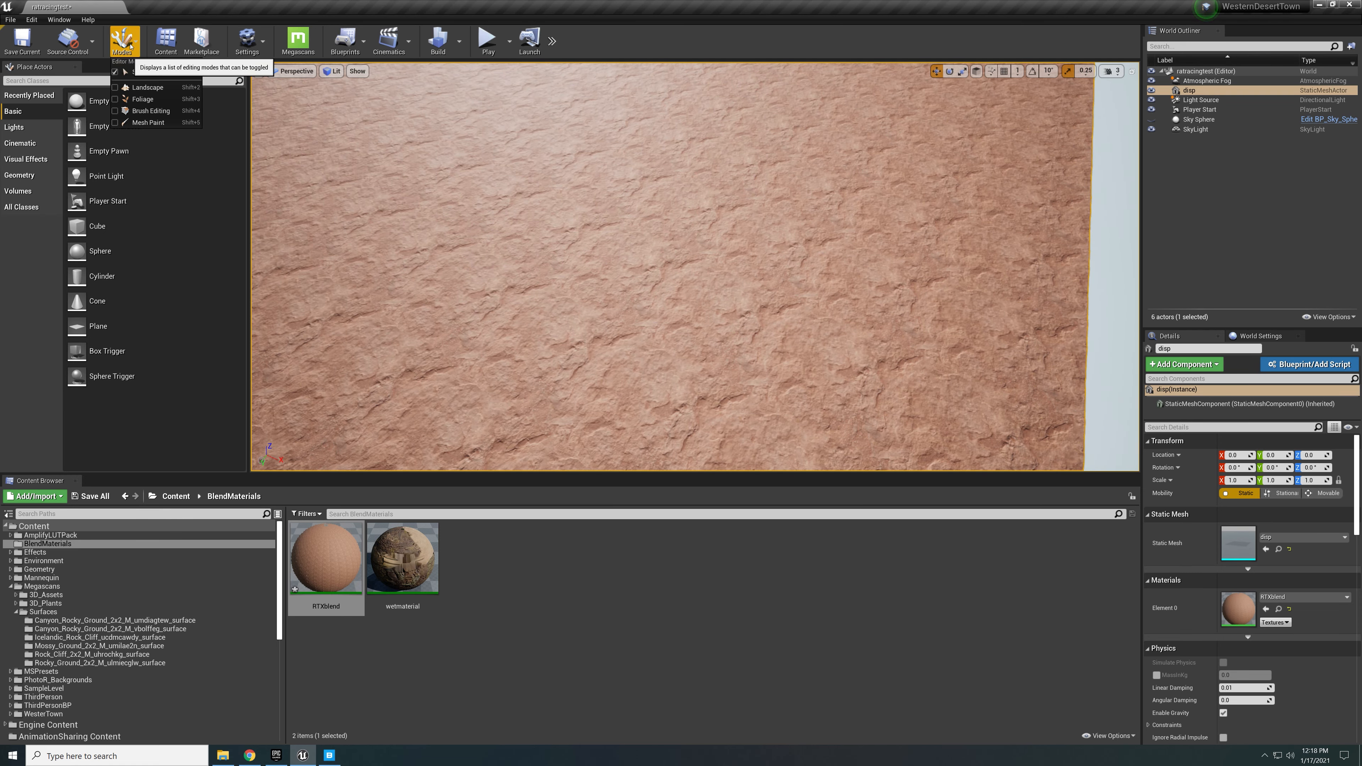
click(156, 113)
click(265, 83)
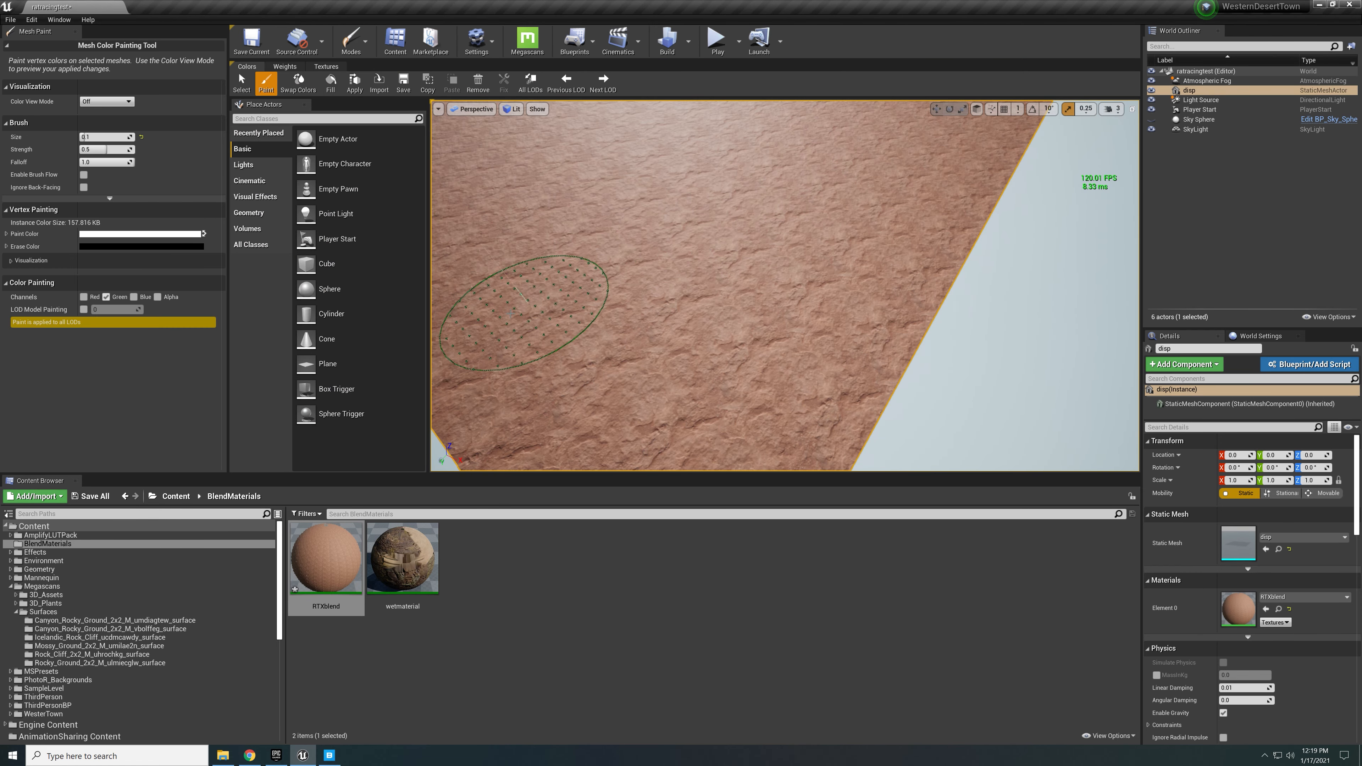
click(84, 296)
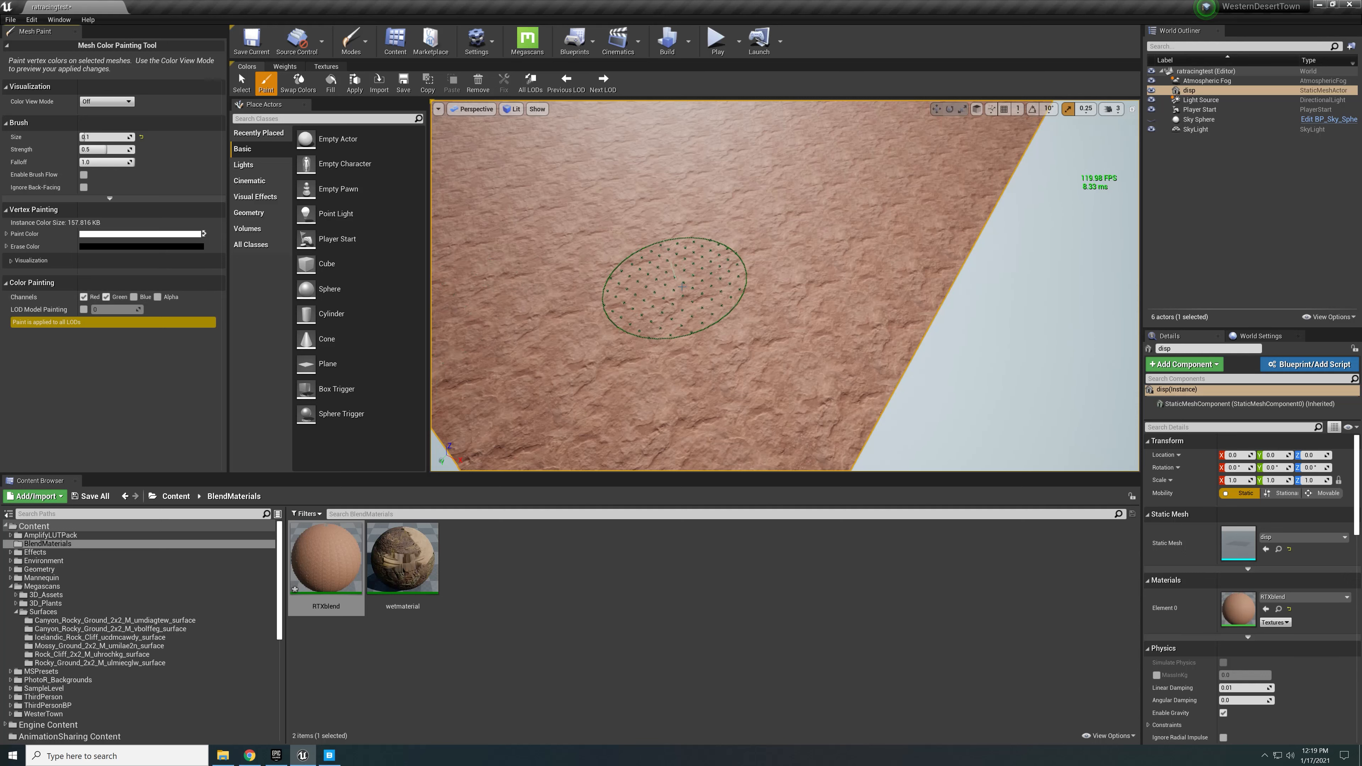
key(x)
mouse_move(731, 211)
mouse_down()
mouse_move(734, 152)
mouse_move(571, 207)
mouse_move(608, 304)
mouse_move(526, 301)
mouse_move(684, 311)
mouse_move(780, 223)
mouse_move(532, 142)
mouse_move(501, 178)
mouse_move(675, 143)
mouse_move(848, 301)
mouse_move(617, 430)
mouse_move(503, 374)
mouse_up()
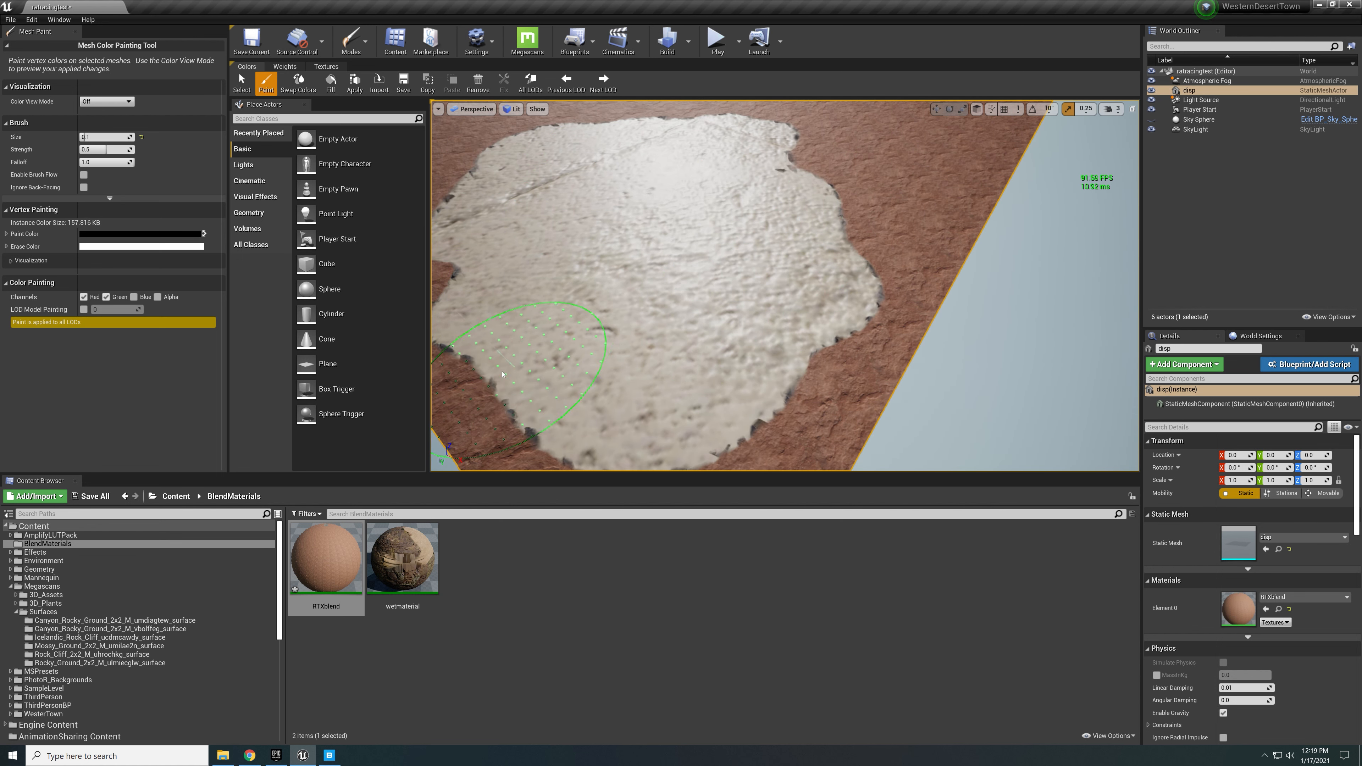
Step: Turn off the red channel and paint white on the green channel over the same patch of the mesh
click(84, 298)
key(x)
mouse_move(691, 273)
mouse_down()
mouse_move(719, 246)
mouse_move(697, 418)
mouse_move(854, 221)
mouse_move(644, 122)
mouse_move(537, 151)
mouse_move(512, 208)
mouse_move(611, 182)
mouse_move(483, 386)
mouse_up()
mouse_move(798, 133)
mouse_down()
mouse_move(755, 132)
mouse_move(733, 150)
mouse_up()
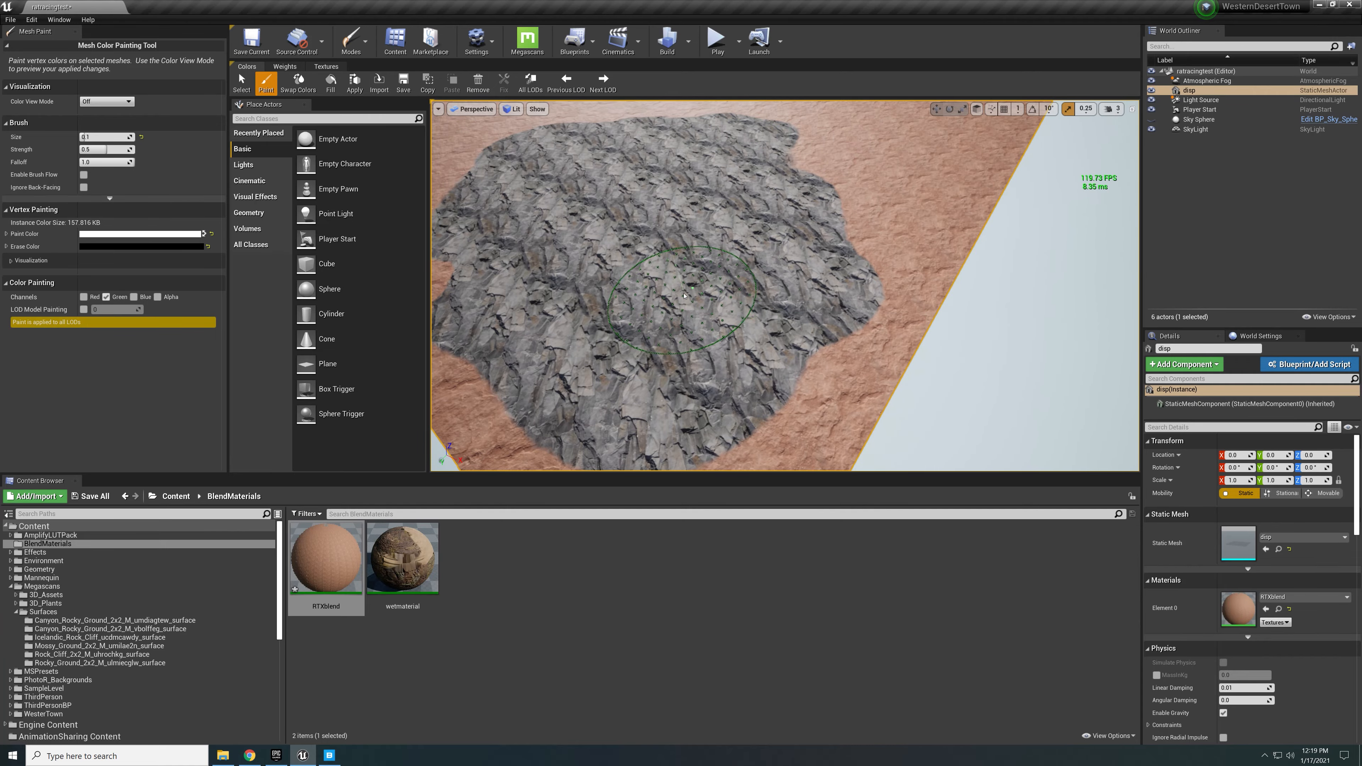
Step: Examine the painted patch's displacement up close and in Unlit and Brush Wireframe views with the mesh deselected, and return to the Lit view
mouse_move(517, 306)
right_down()
mouse_move(519, 287)
mouse_move(491, 271)
mouse_move(496, 301)
mouse_move(496, 278)
mouse_move(496, 298)
mouse_move(510, 281)
right_up()
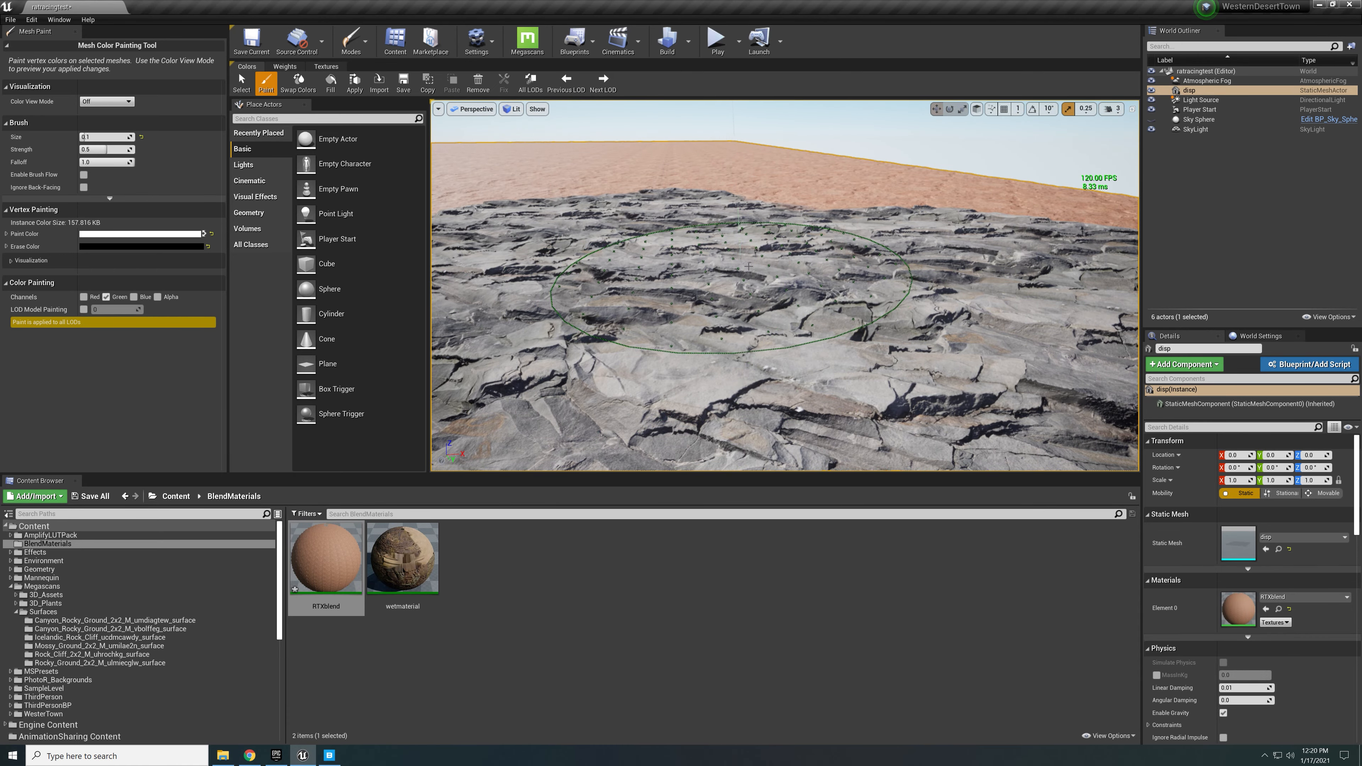
right_drag(748, 266, 763, 268)
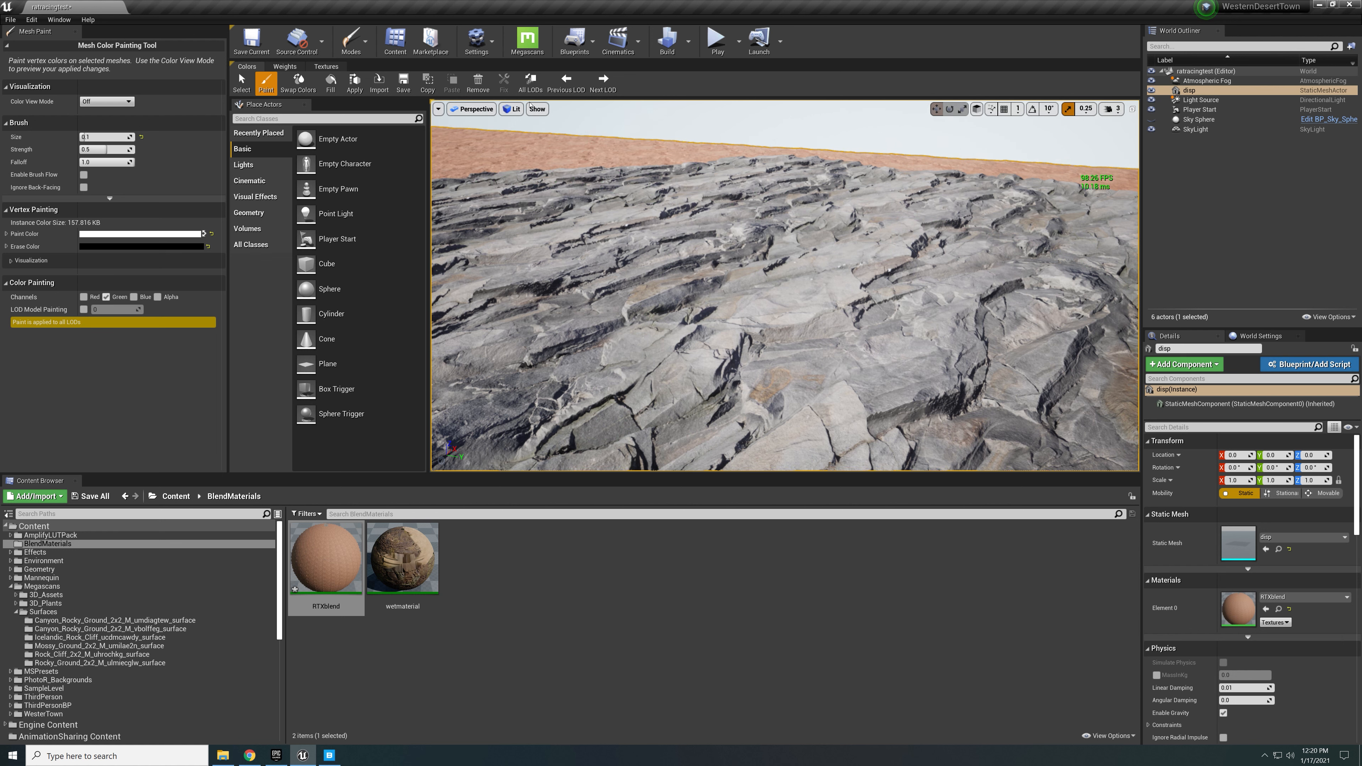
click(512, 109)
click(530, 143)
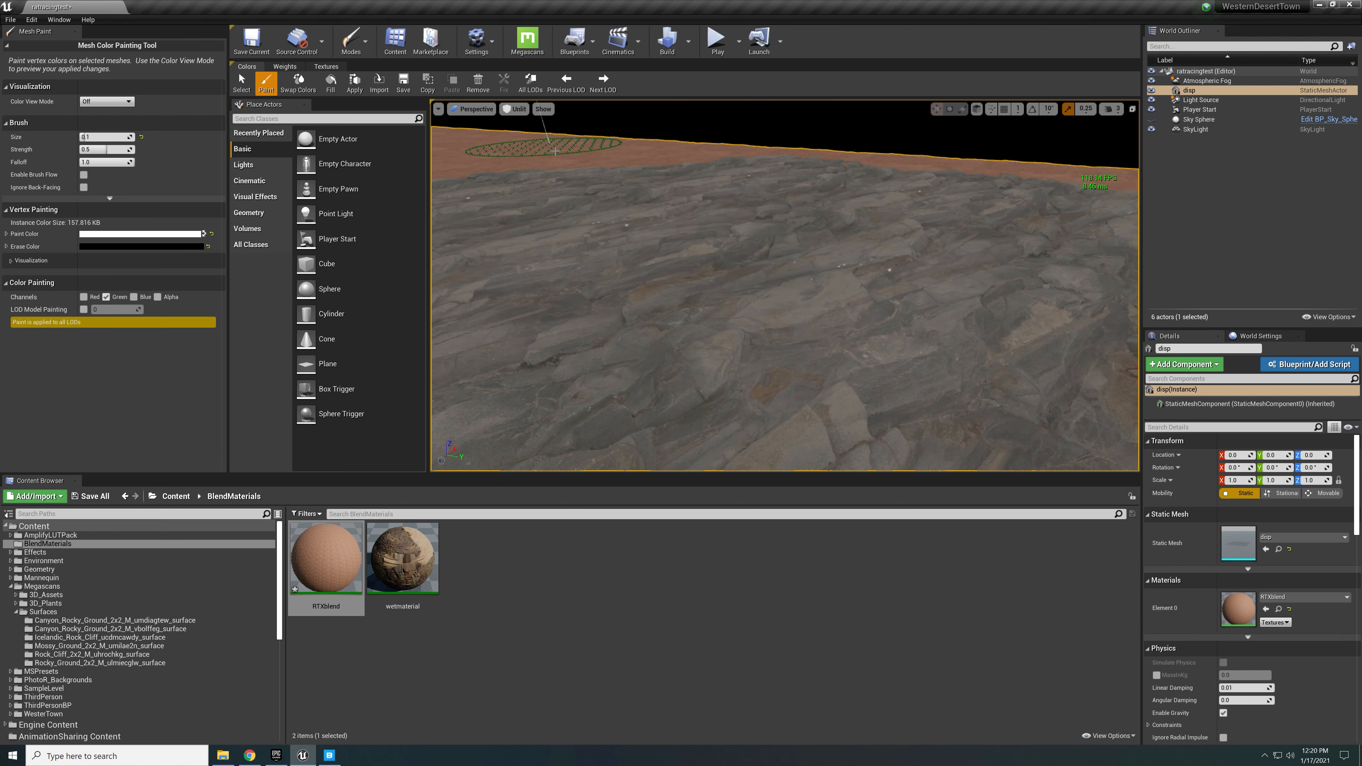
click(514, 110)
click(531, 153)
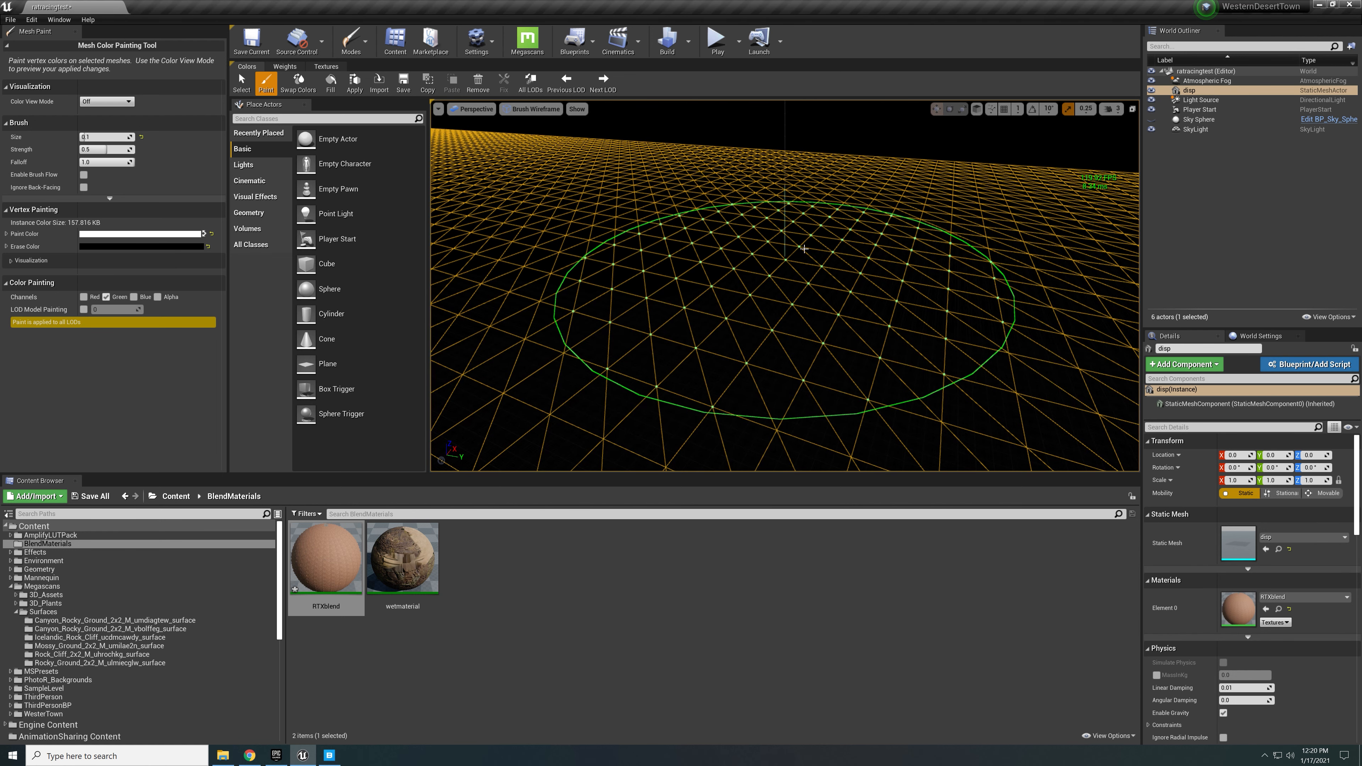
click(1200, 81)
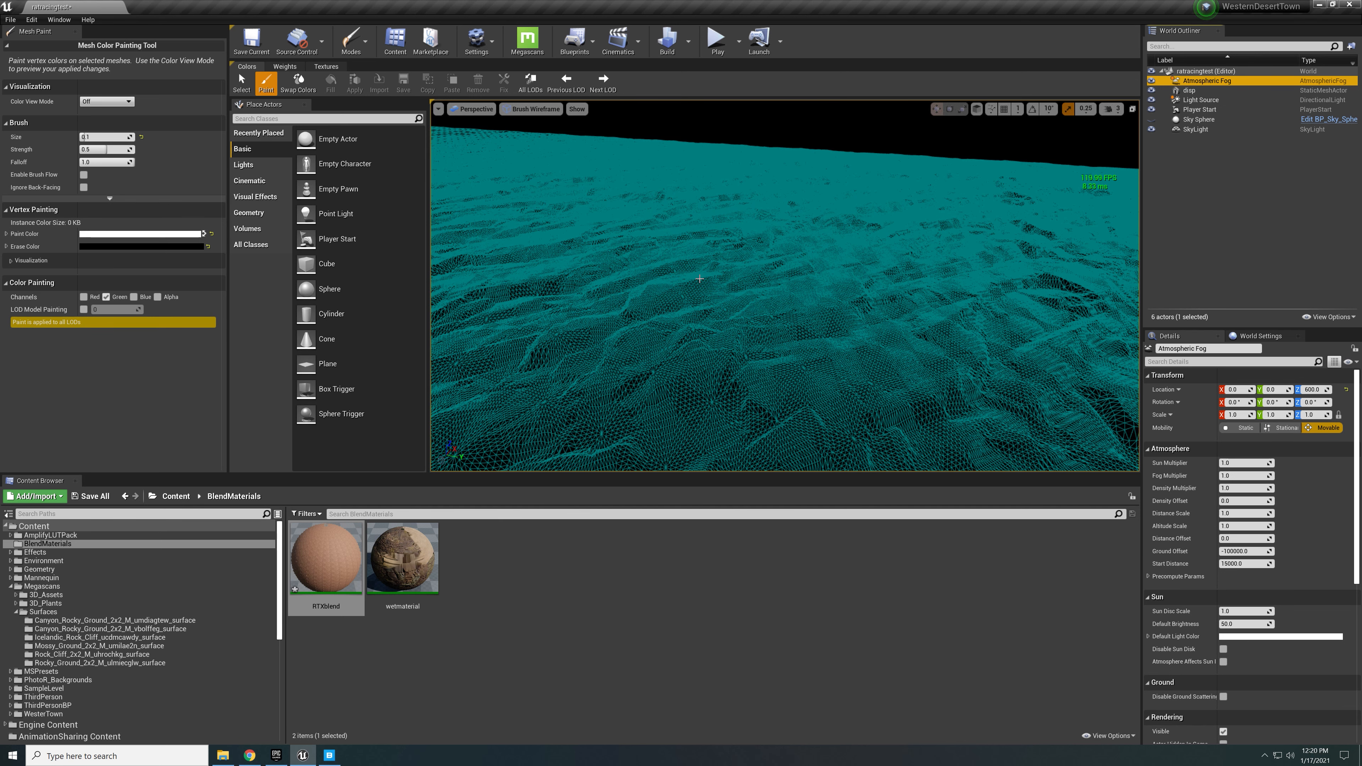
click(531, 109)
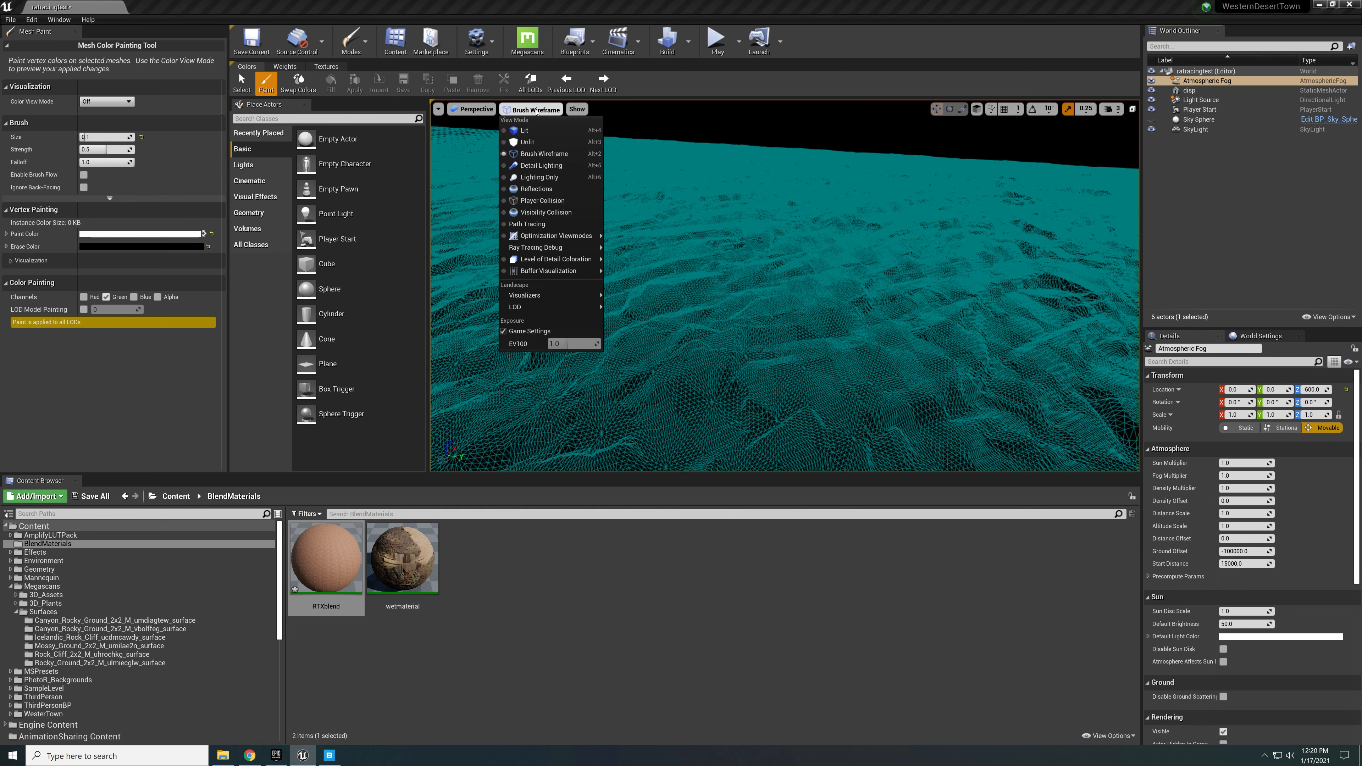
click(551, 136)
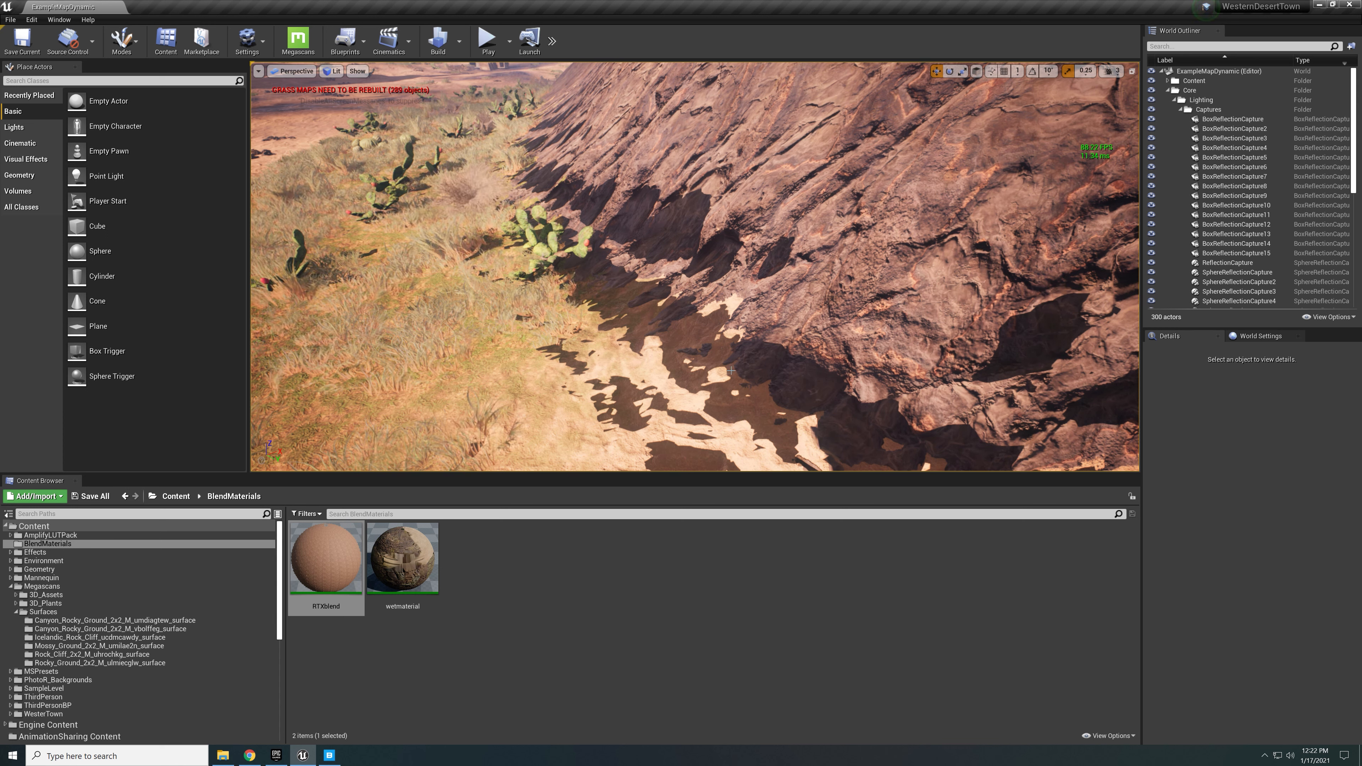
Step: Open the MI_Landscape material instance of the desert landscape and review its displacement, tiling and wetness parameters
click(736, 346)
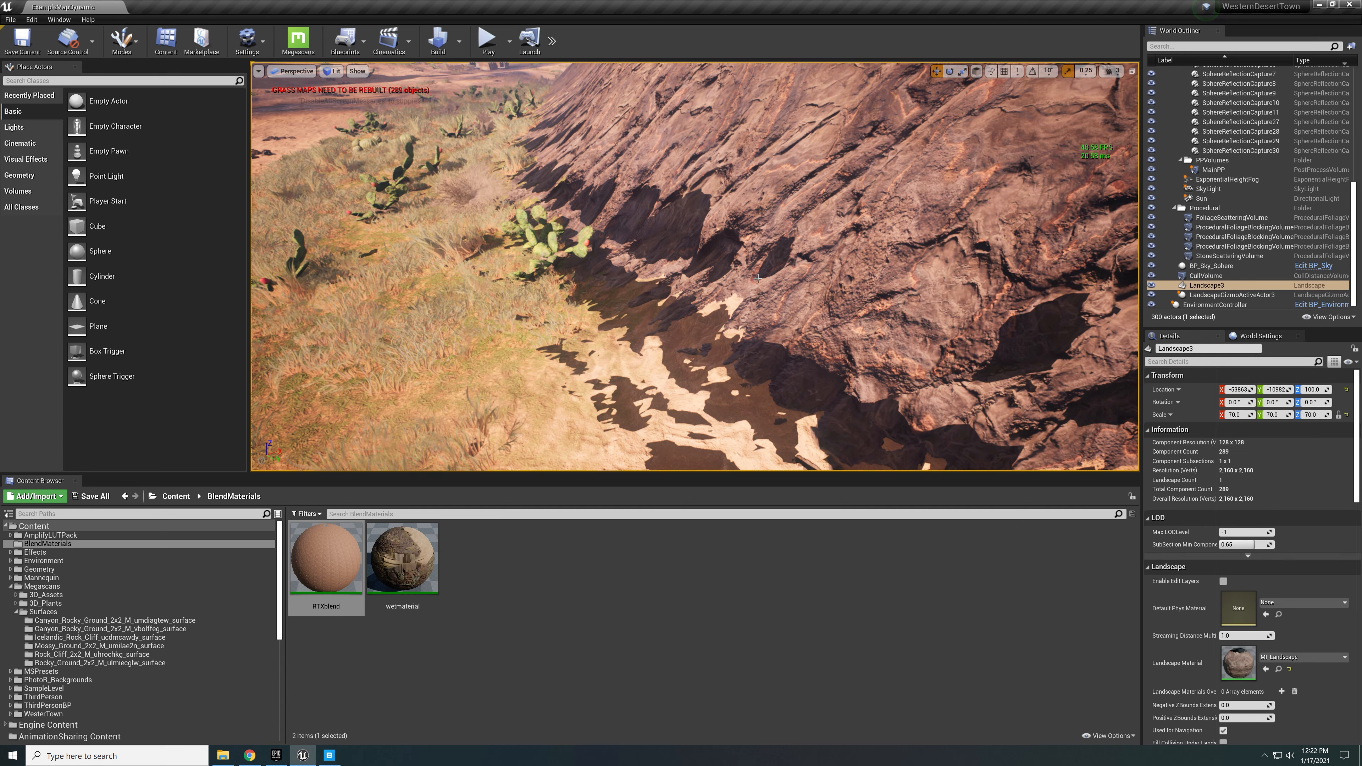
click(1279, 669)
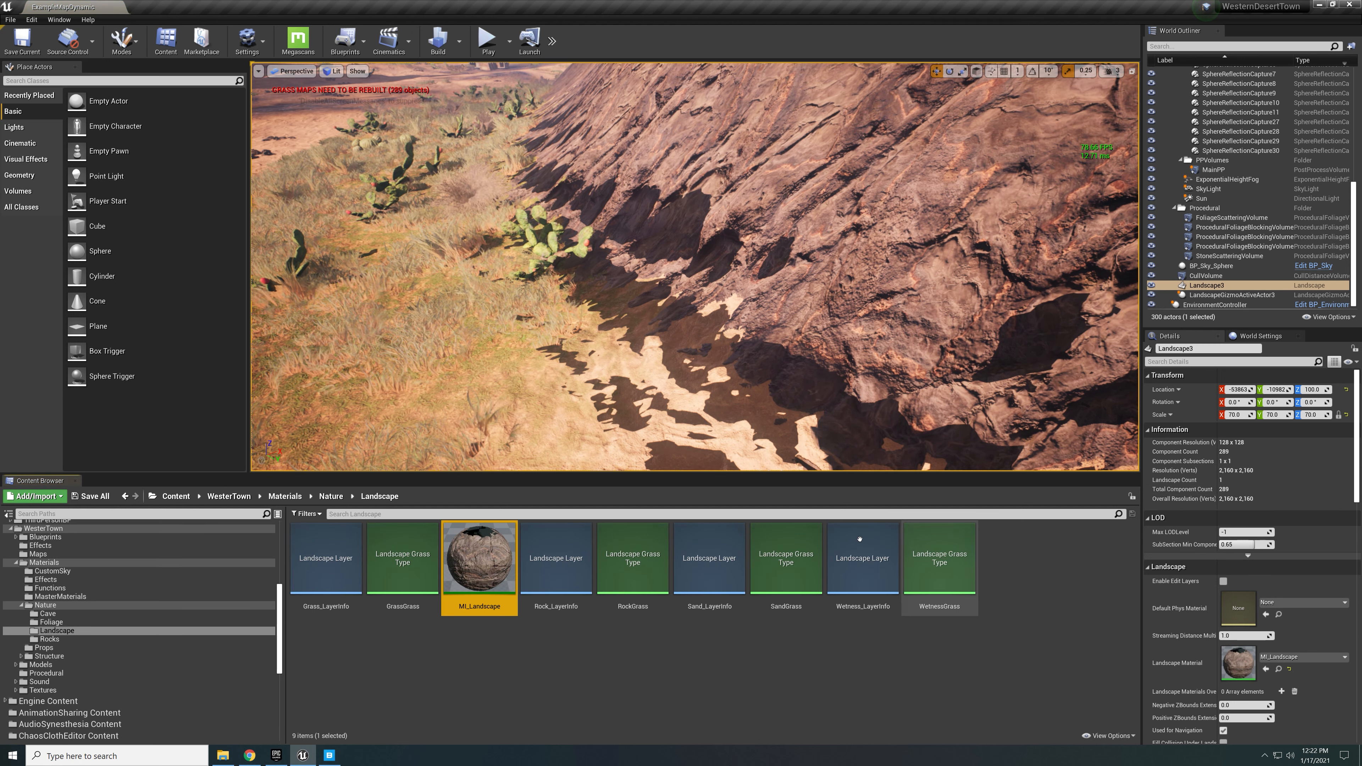
double_click(477, 558)
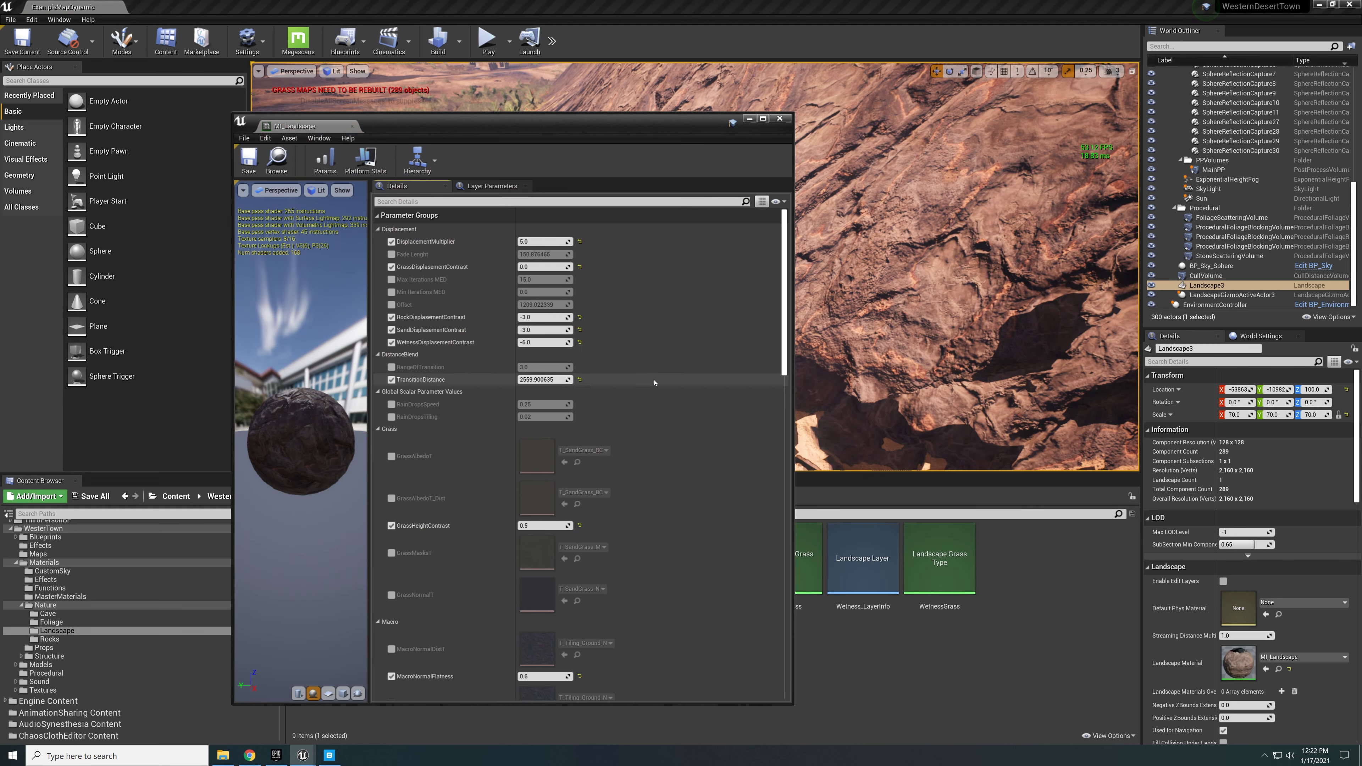
scroll(727, 449, down, 8)
scroll(727, 449, down, 10)
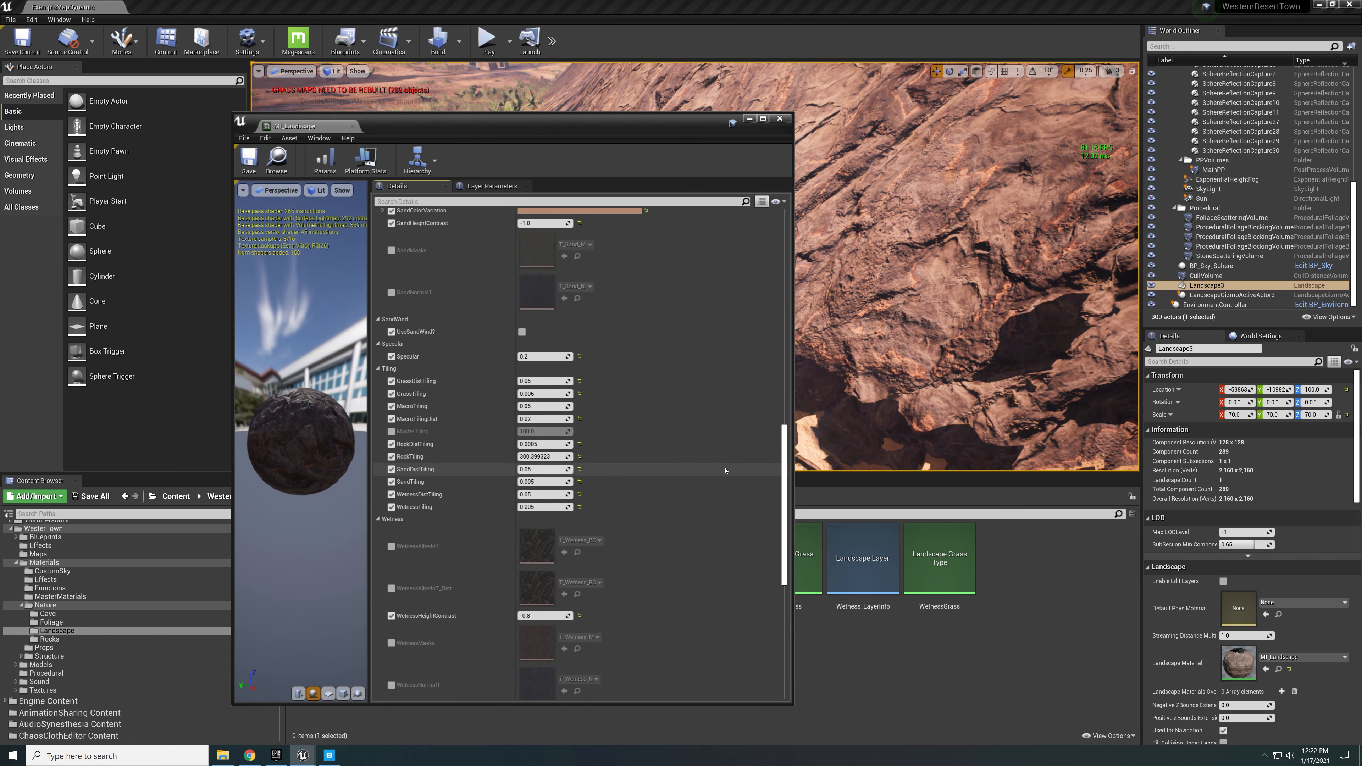
scroll(721, 470, down, 8)
scroll(725, 477, down, 3)
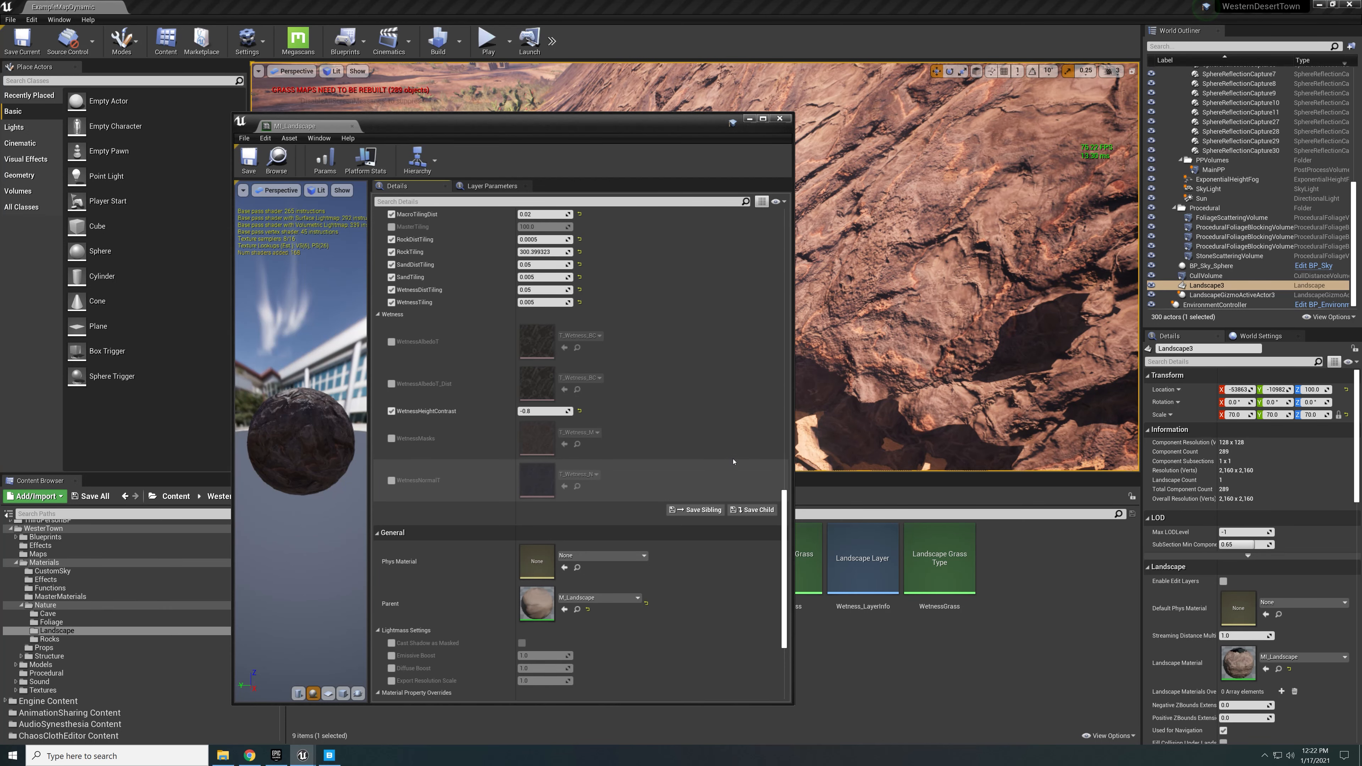
Step: Open the parent material M_Landscape, examine its layer and tessellation node groups, and close the material editor
click(577, 609)
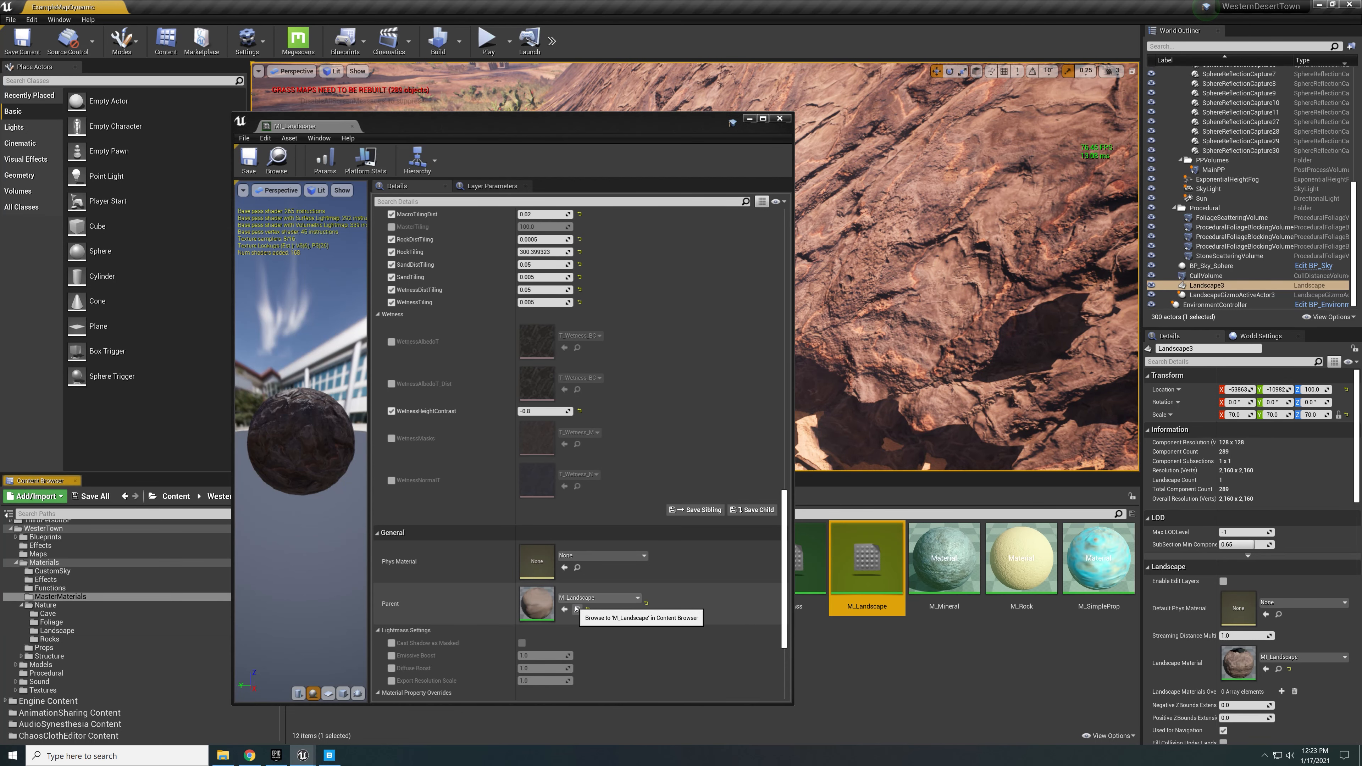
double_click(875, 575)
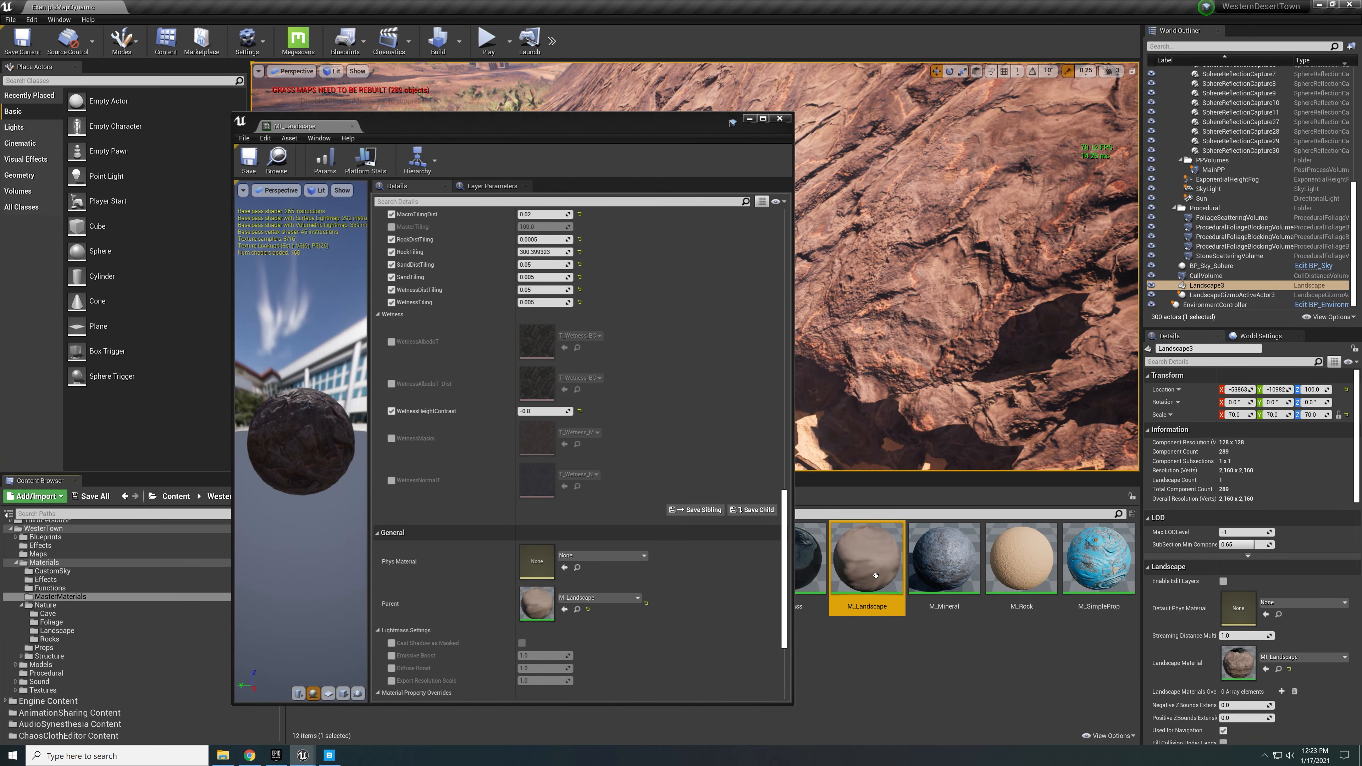
right_drag(399, 392, 593, 372)
scroll(590, 391, down, 11)
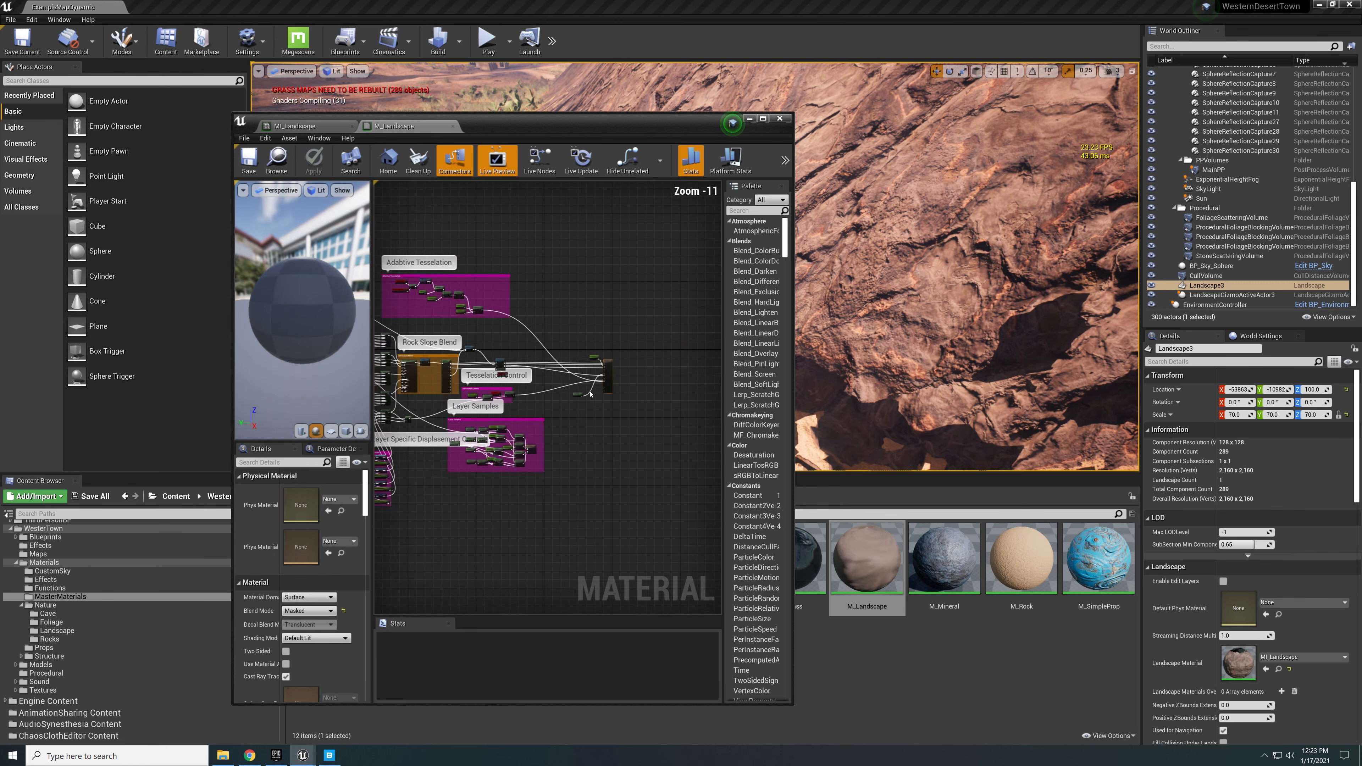
scroll(591, 394, up, 3)
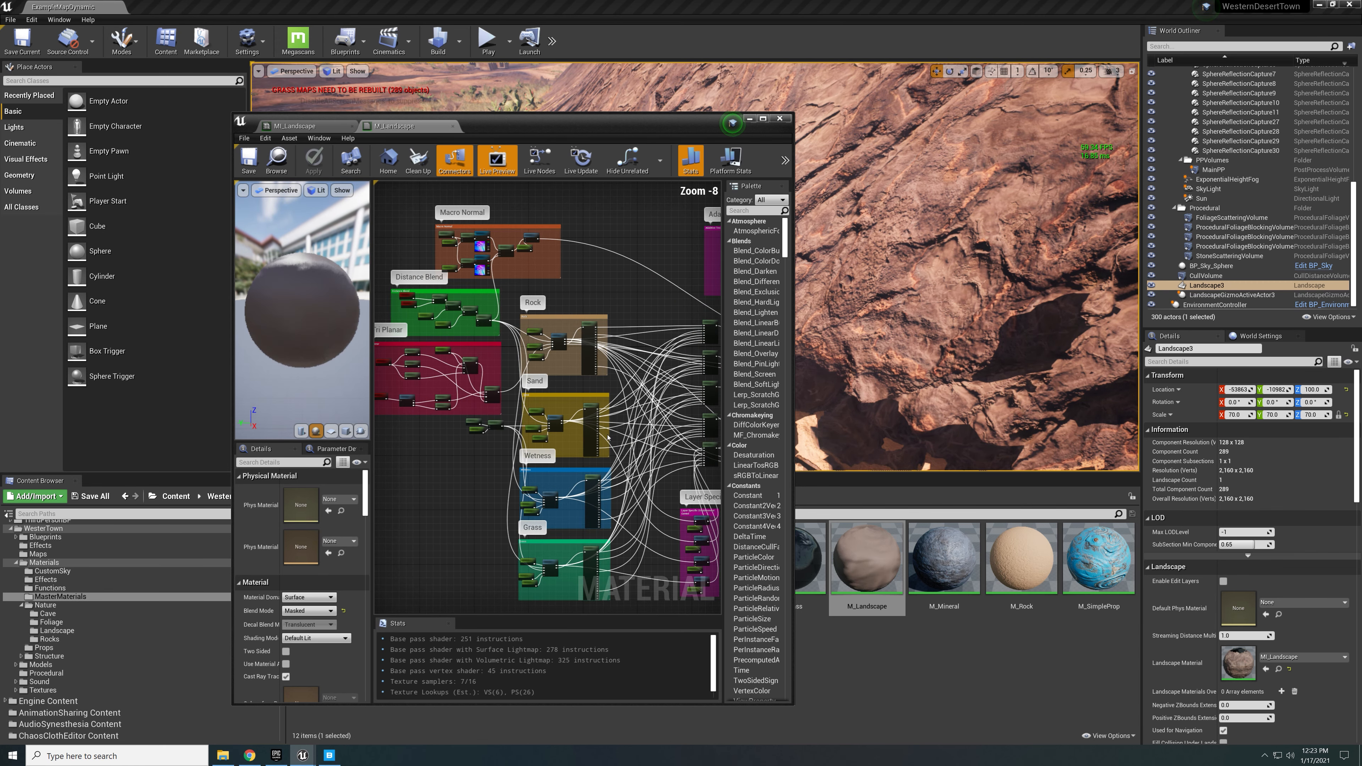
right_drag(607, 438, 453, 378)
scroll(592, 429, down, 3)
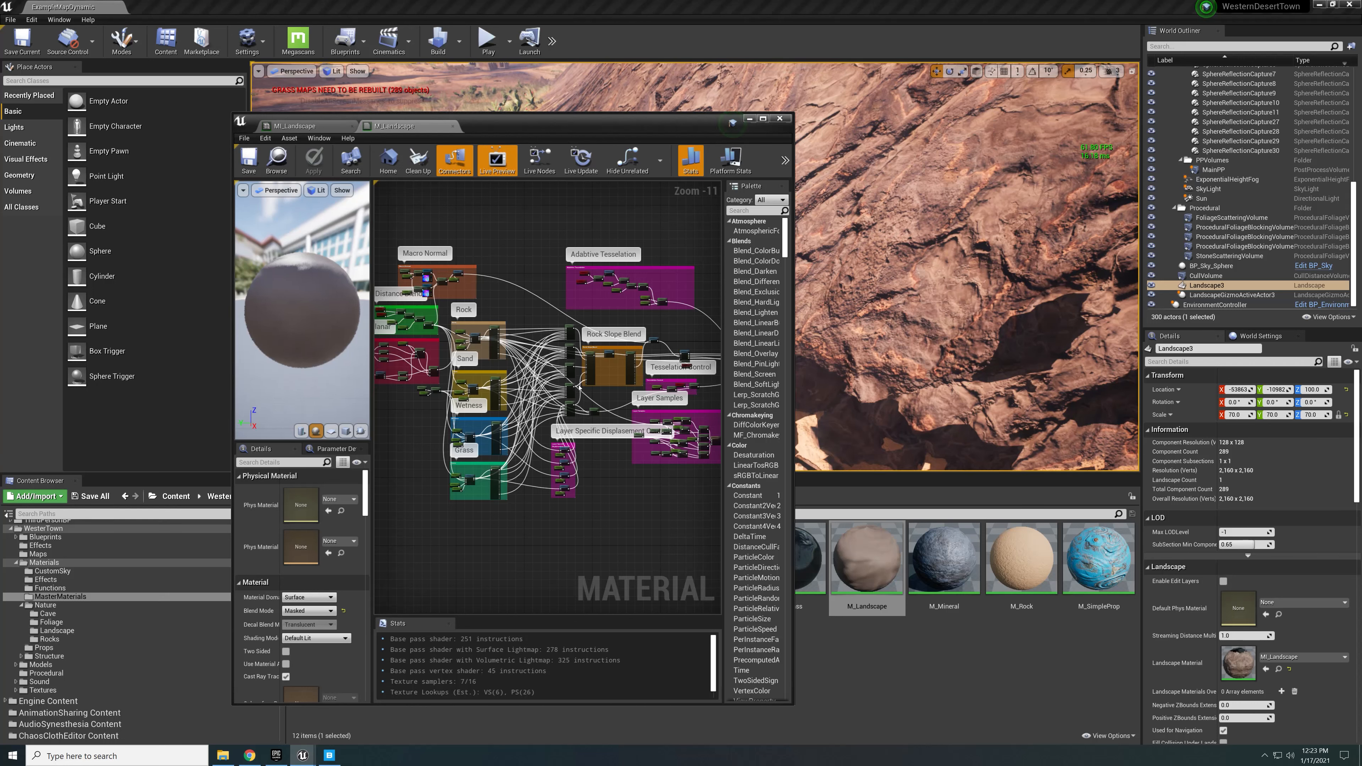
click(780, 118)
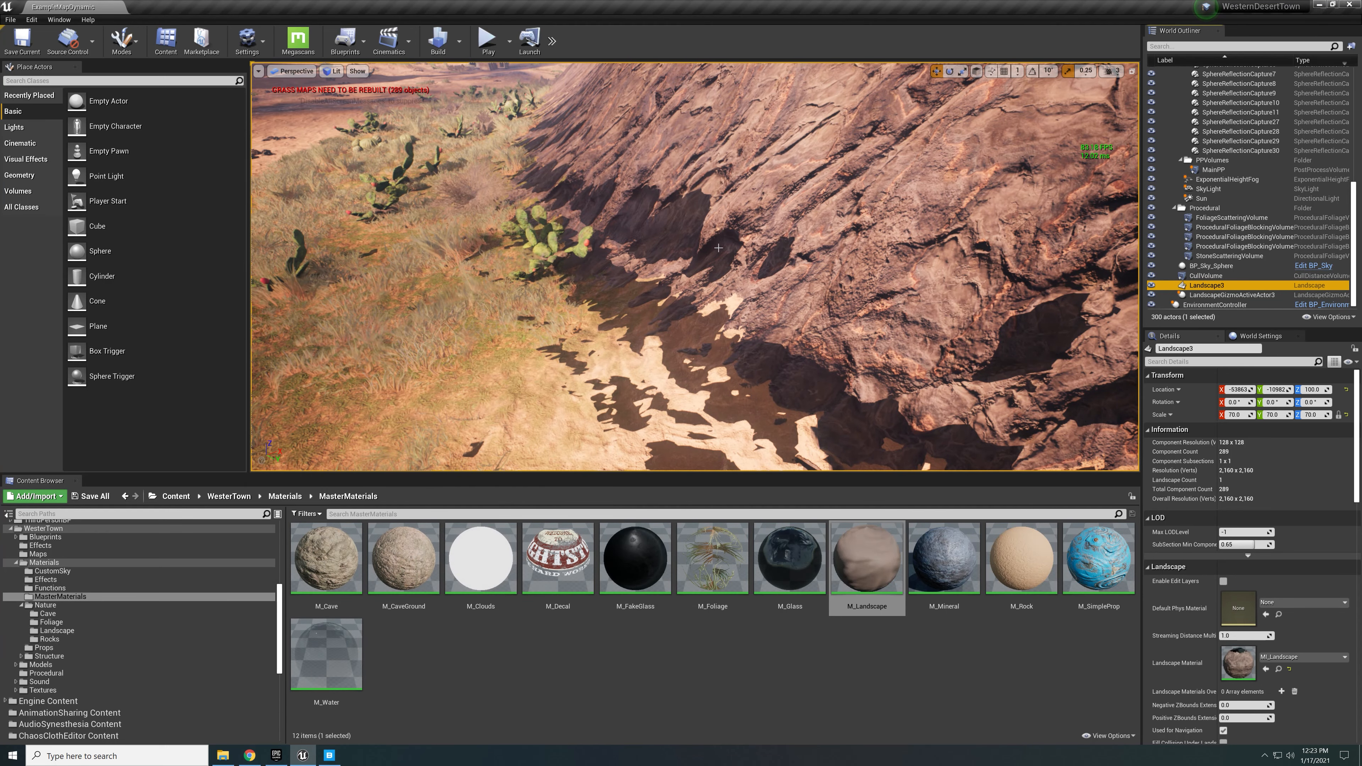
Step: Filter the outliner for "direc", select the Sun directional light and locate its Cast Ray Tracing Shadows setting
right_drag(817, 246, 863, 251)
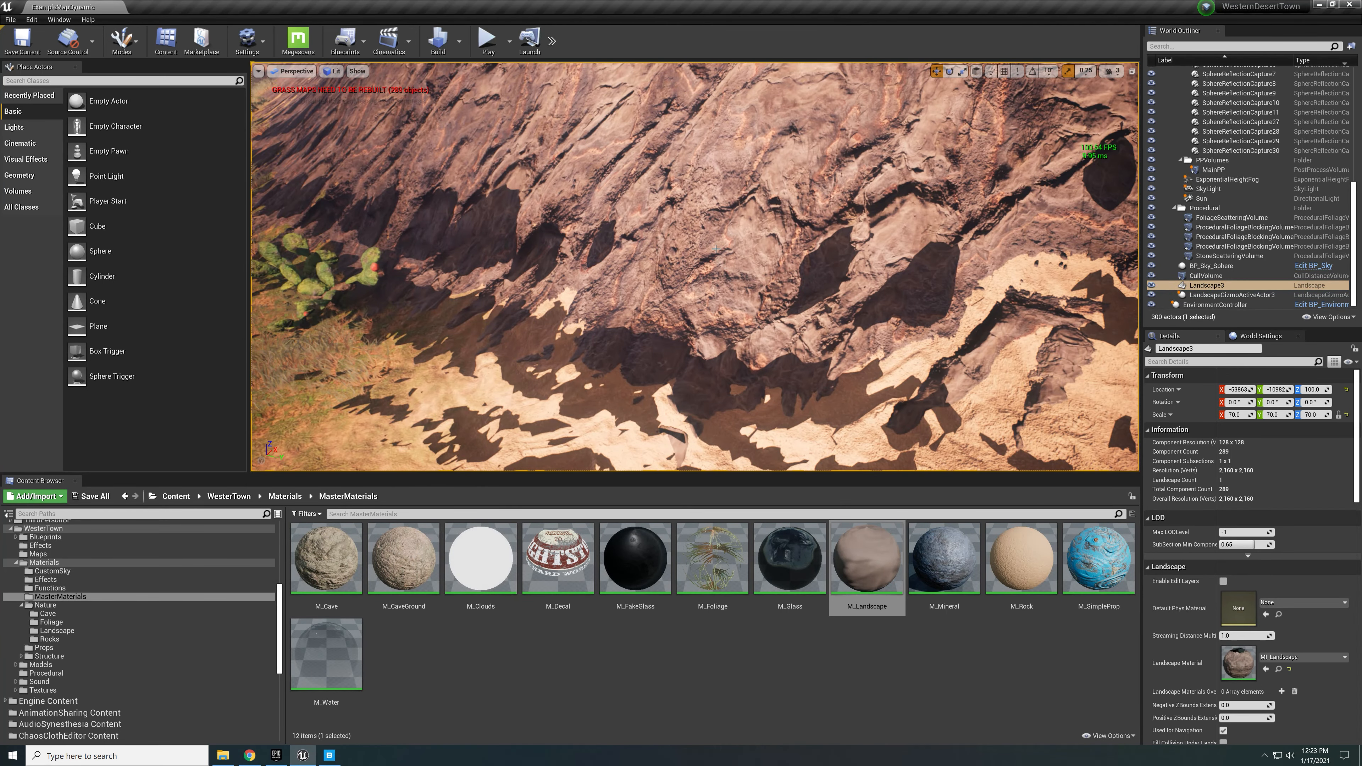
click(1306, 53)
text(direc)
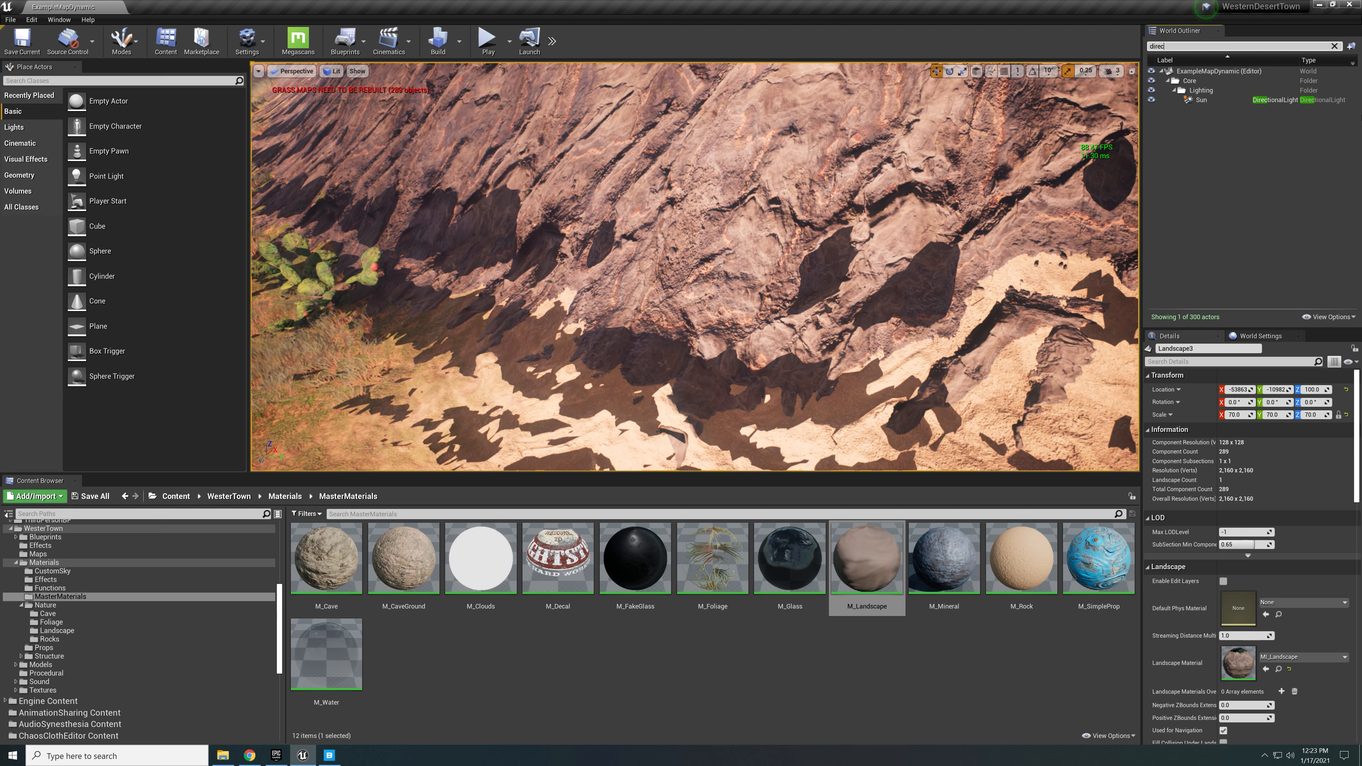
click(1200, 100)
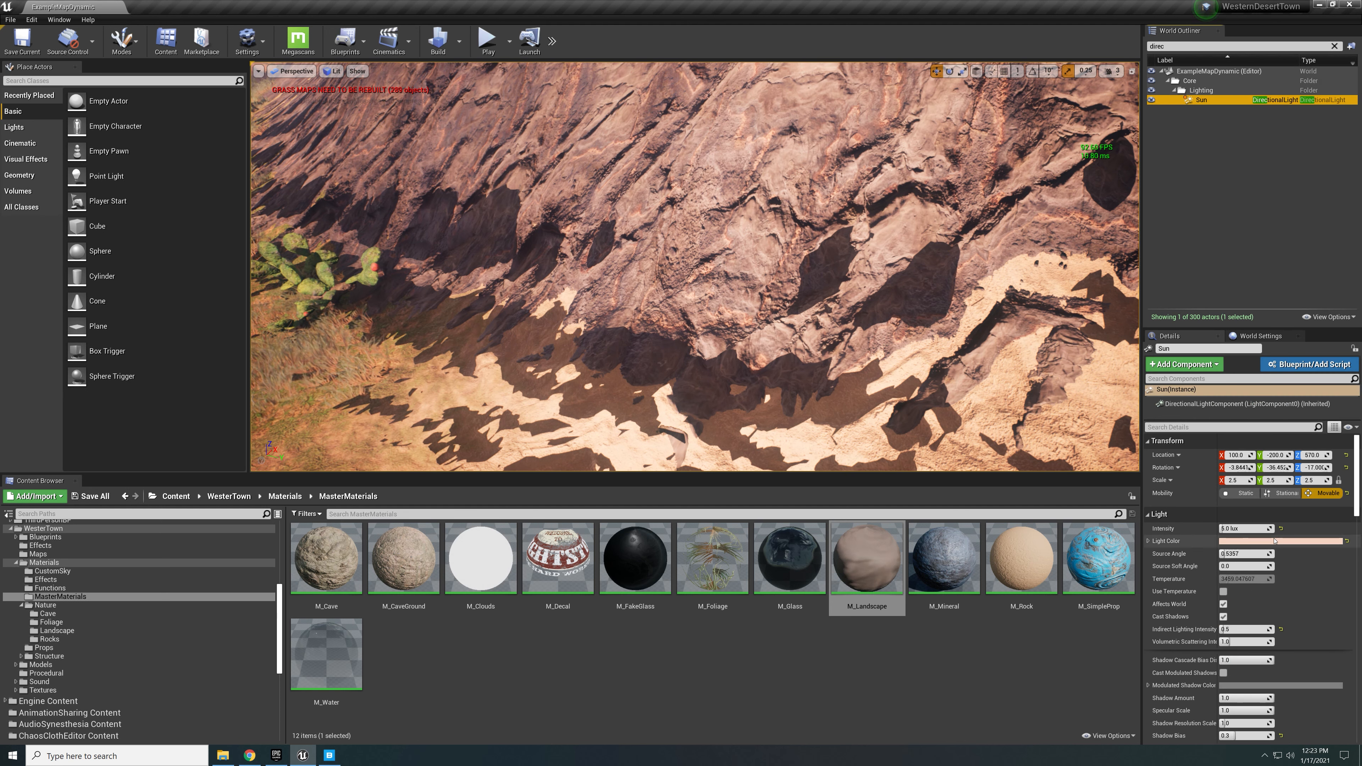
scroll(1275, 541, down, 12)
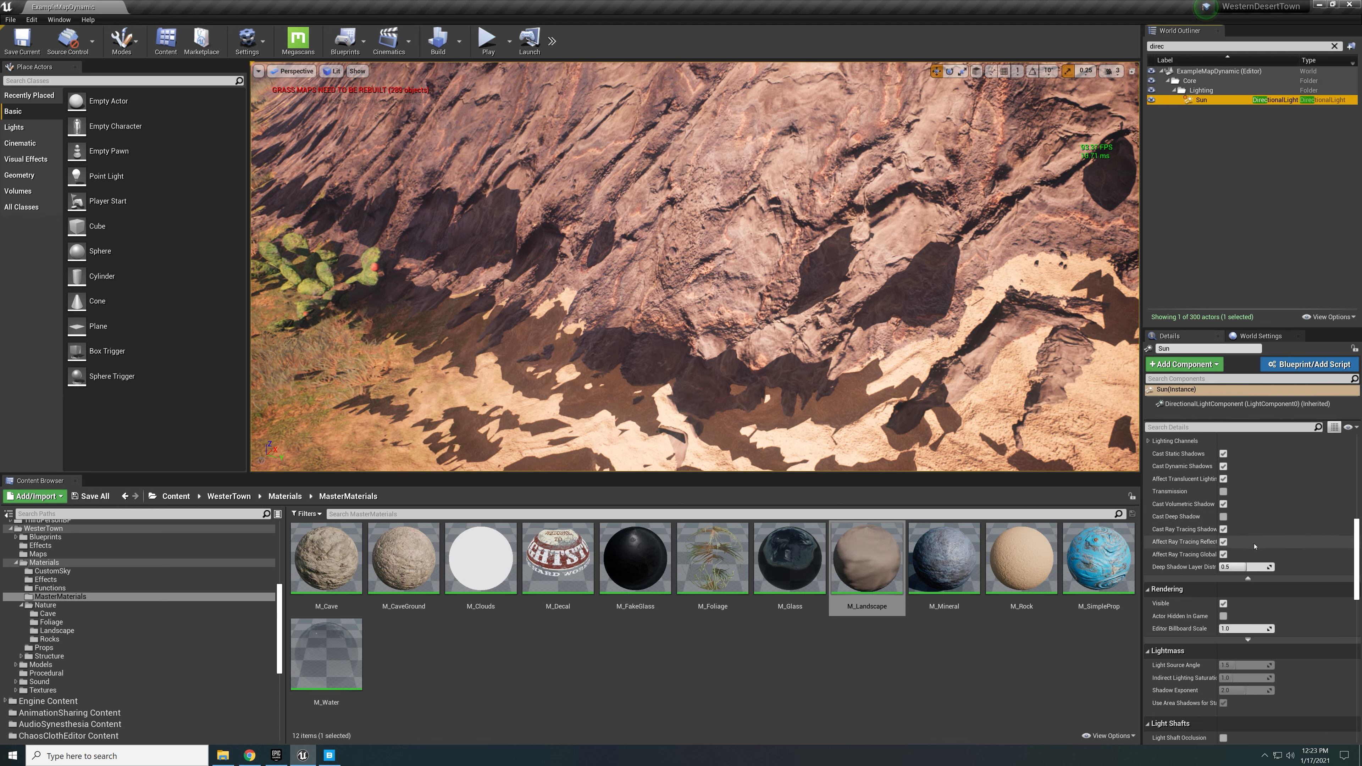
scroll(1233, 558, up, 2)
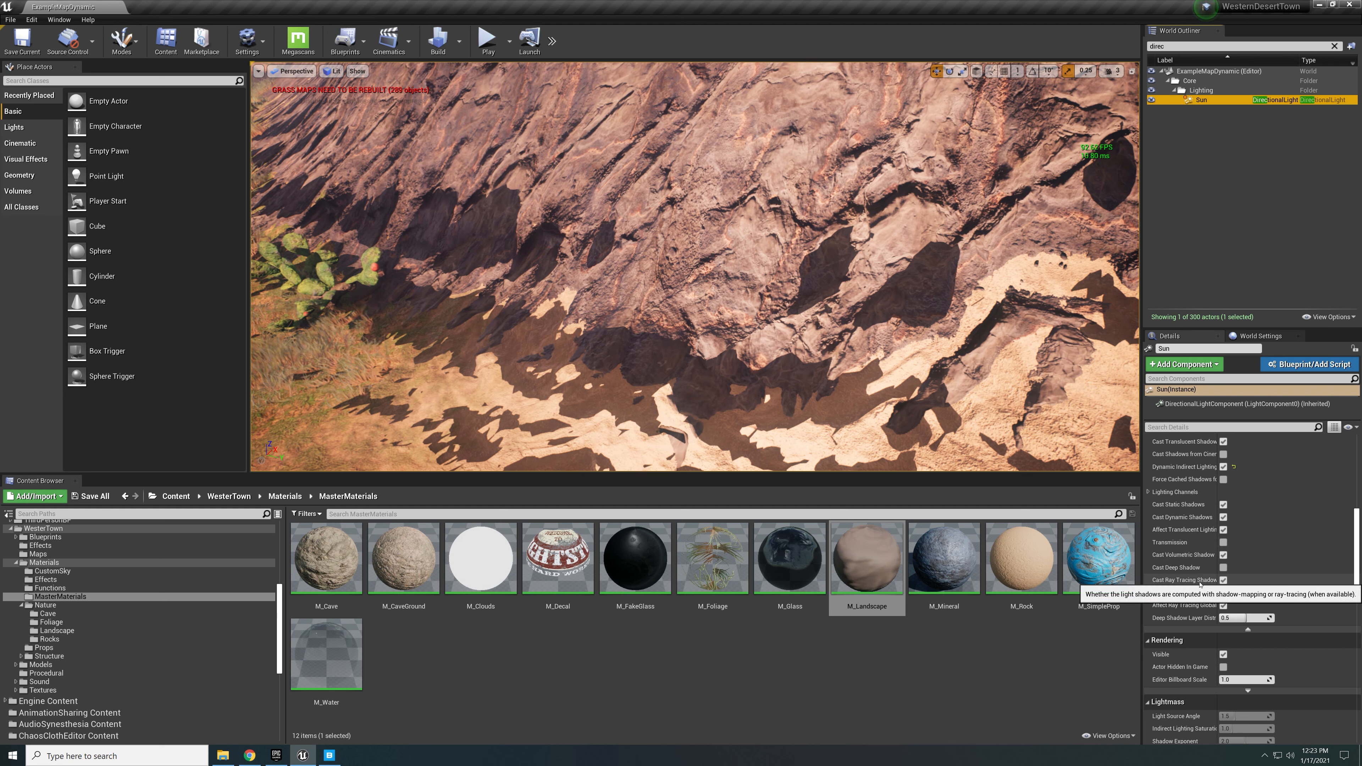
Step: Disable Cast Ray Tracing Shadows on the Sun to compare the shadows on the rock slope, and enable it again
click(1223, 579)
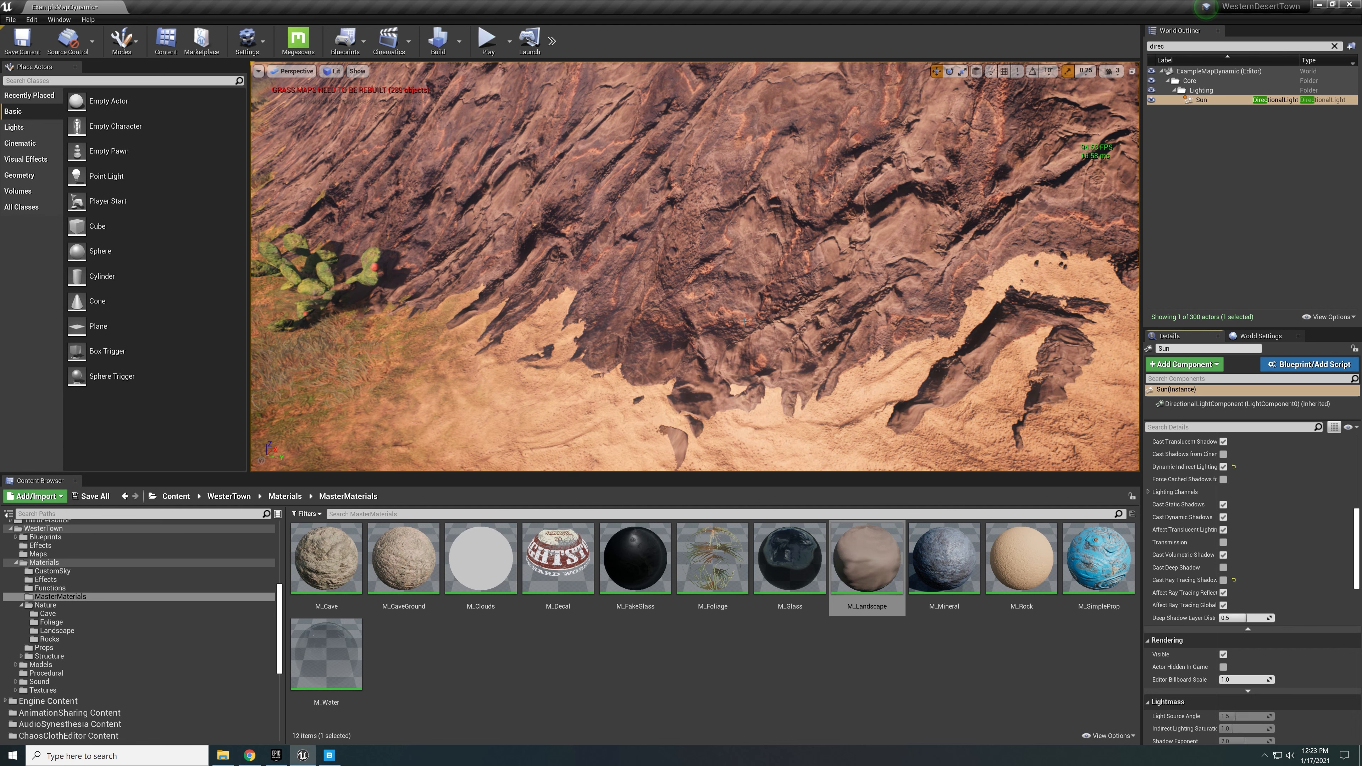
mouse_move(744, 321)
right_down()
mouse_move(665, 343)
mouse_move(713, 322)
mouse_move(721, 258)
mouse_move(673, 228)
mouse_move(638, 230)
right_up()
click(1223, 581)
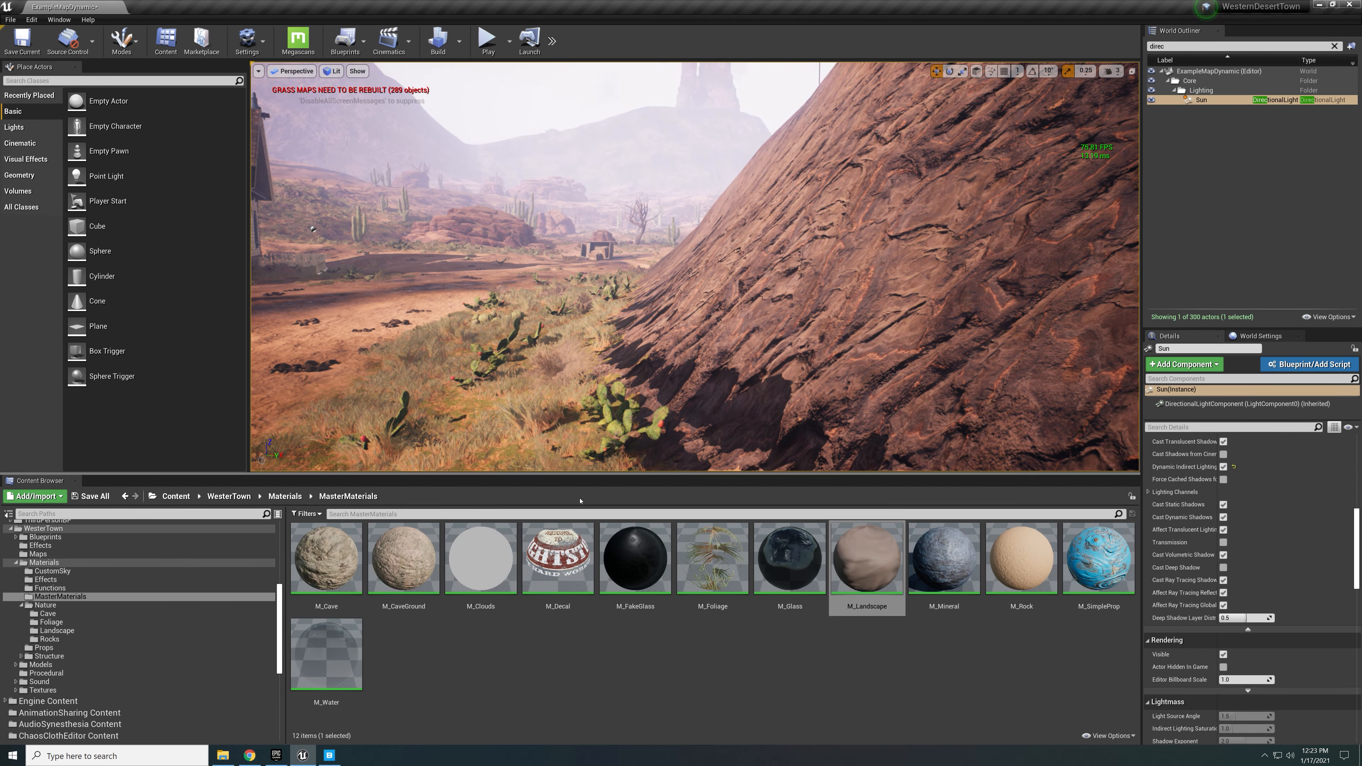
Step: Switch to Chrome, review the NVIDIA ray tracing article and the forum answer on r.RayTracing.NormalBias, and return to Unreal Editor
click(250, 756)
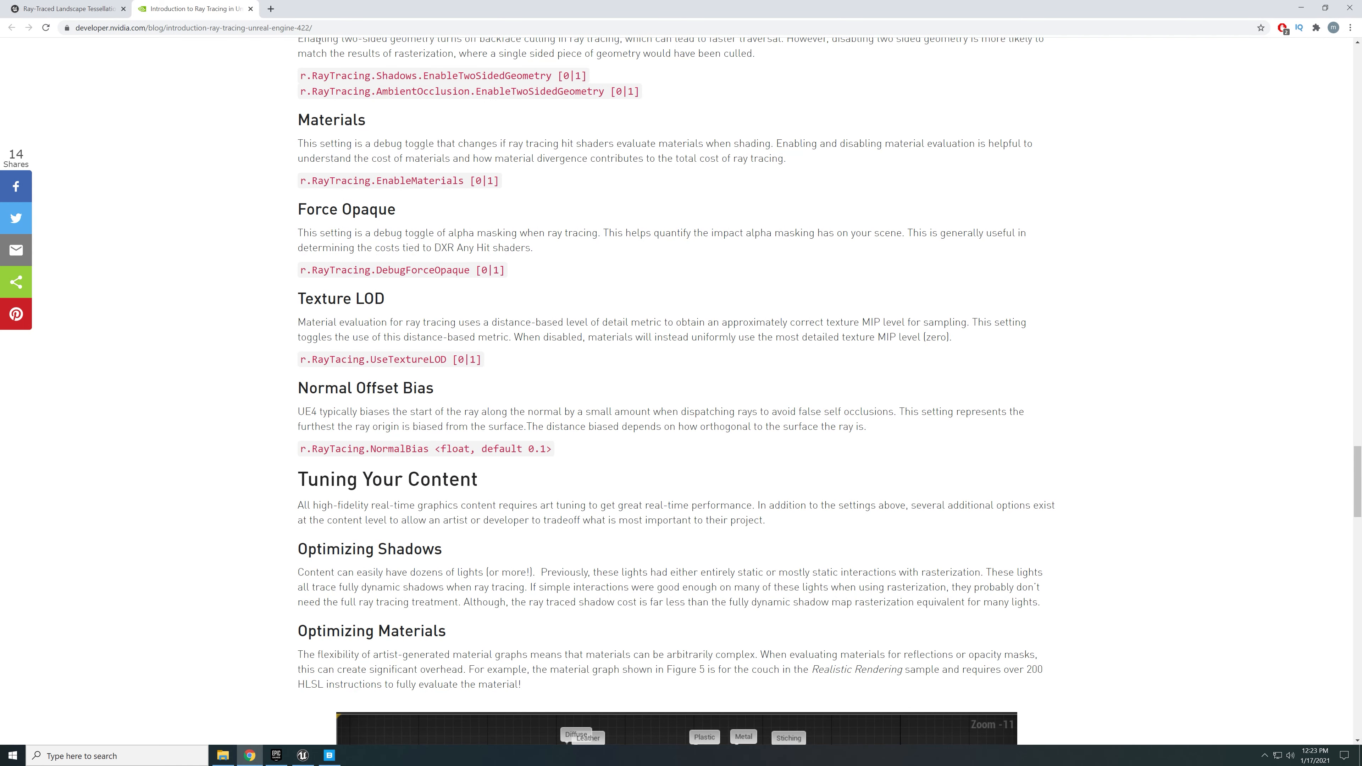
click(67, 4)
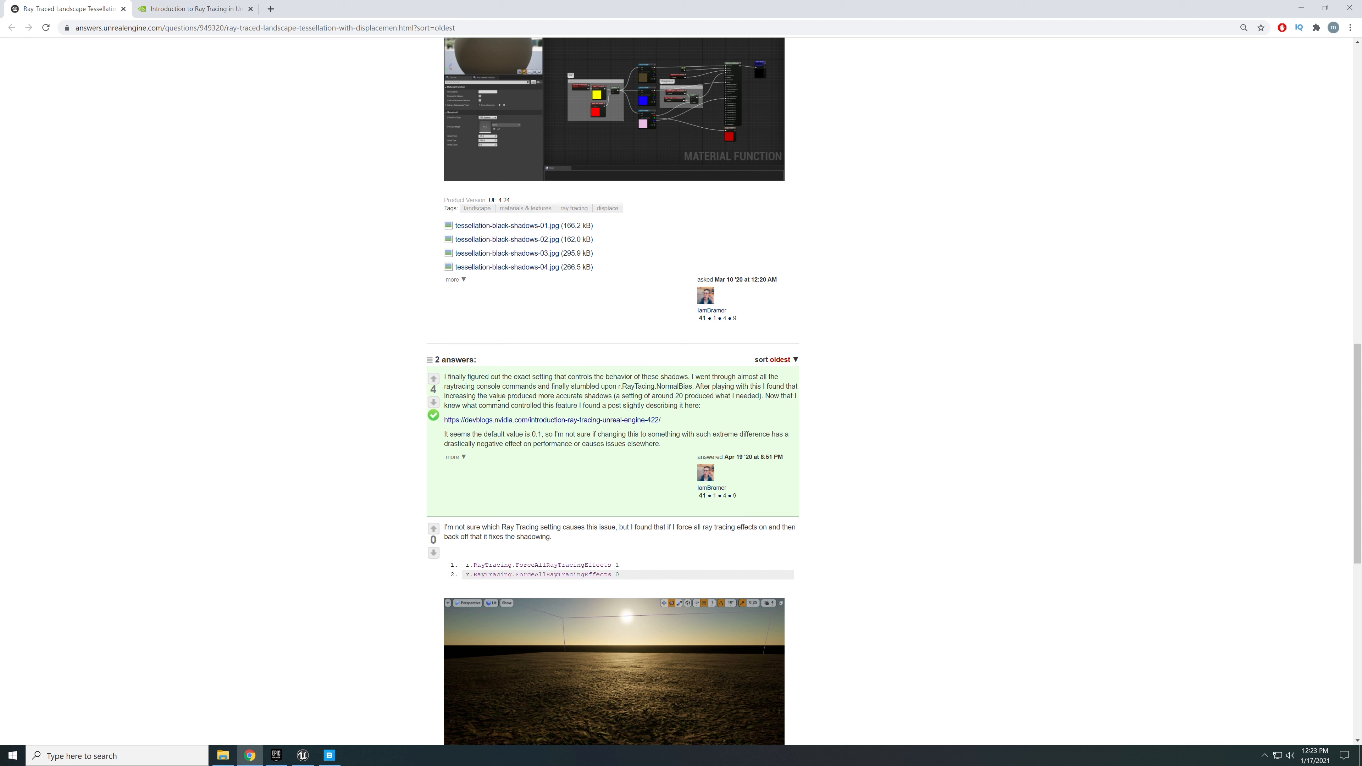
click(1300, 6)
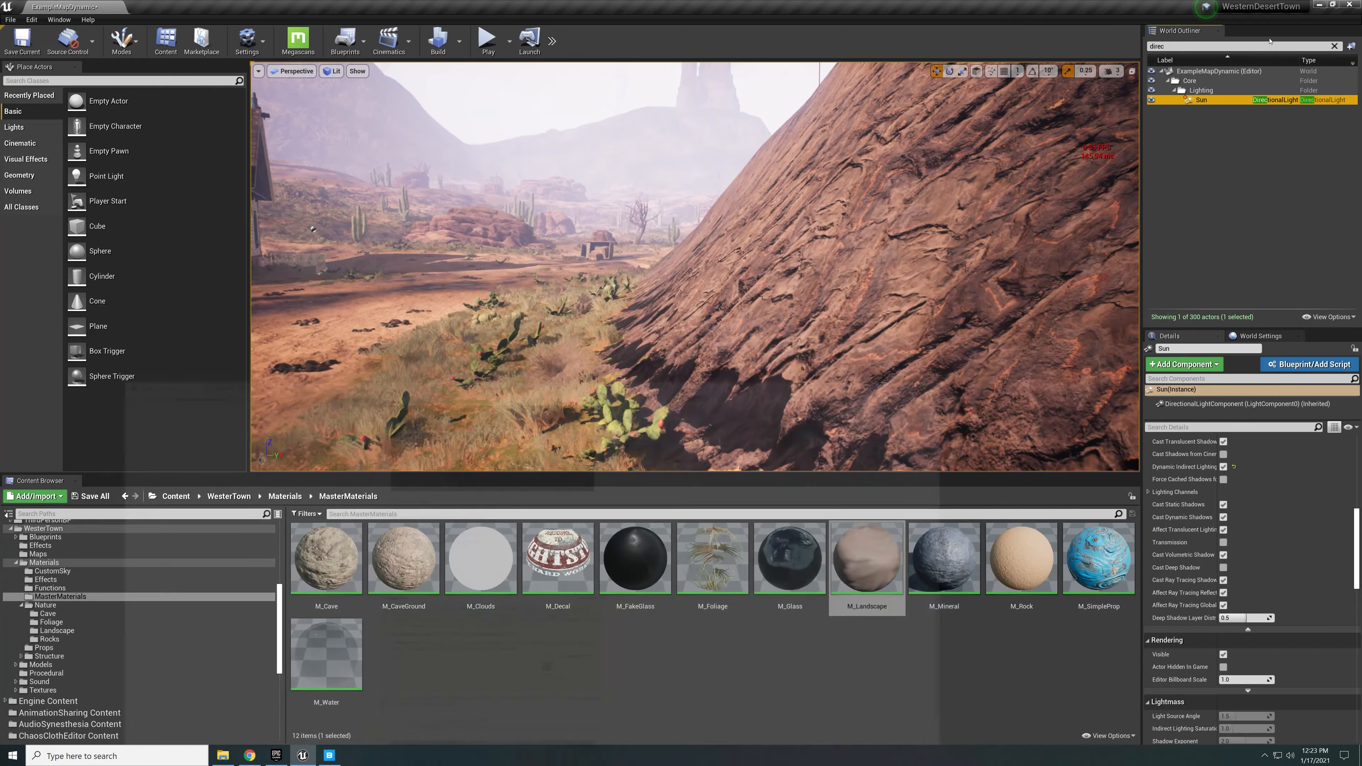
Step: Frame the base of the rock slope and run the console command r.RayTracing.NormalBias 0.5
right_drag(637, 399, 713, 467)
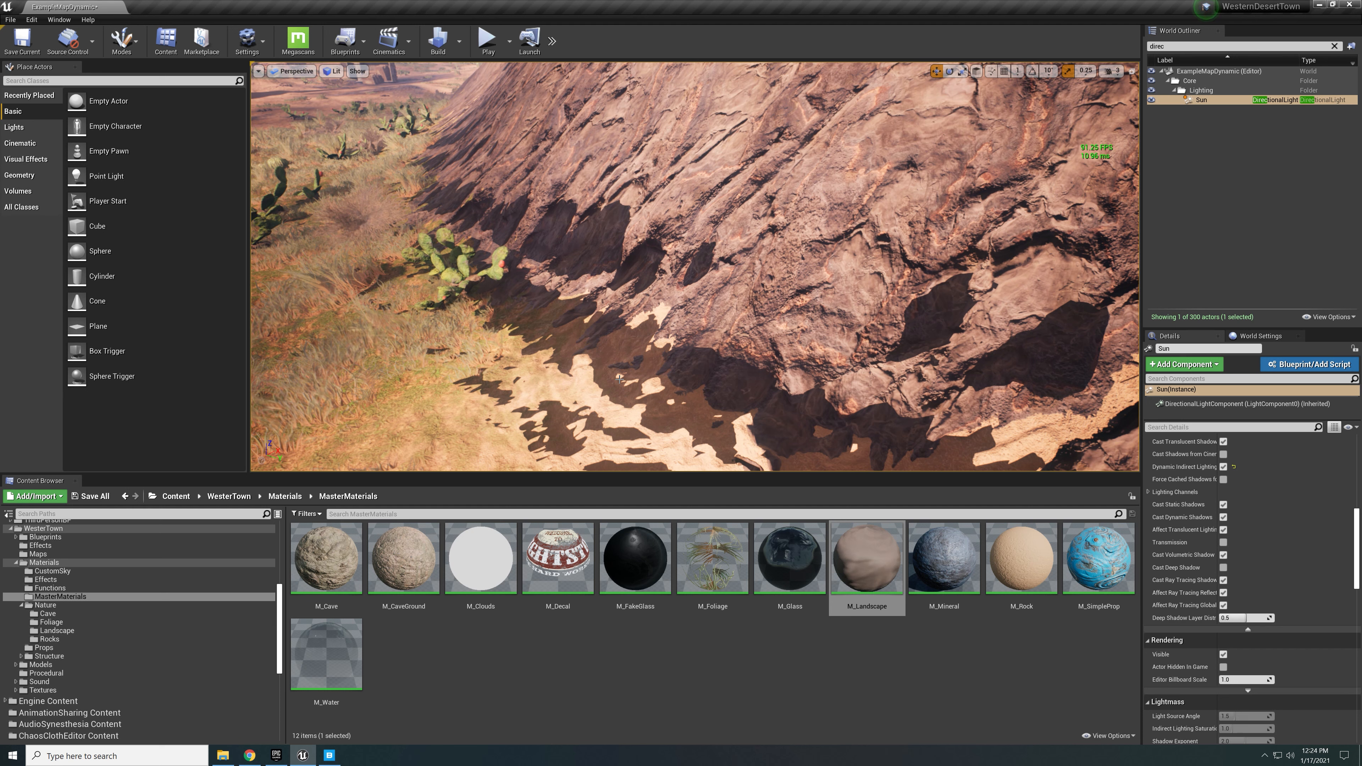
key(grave)
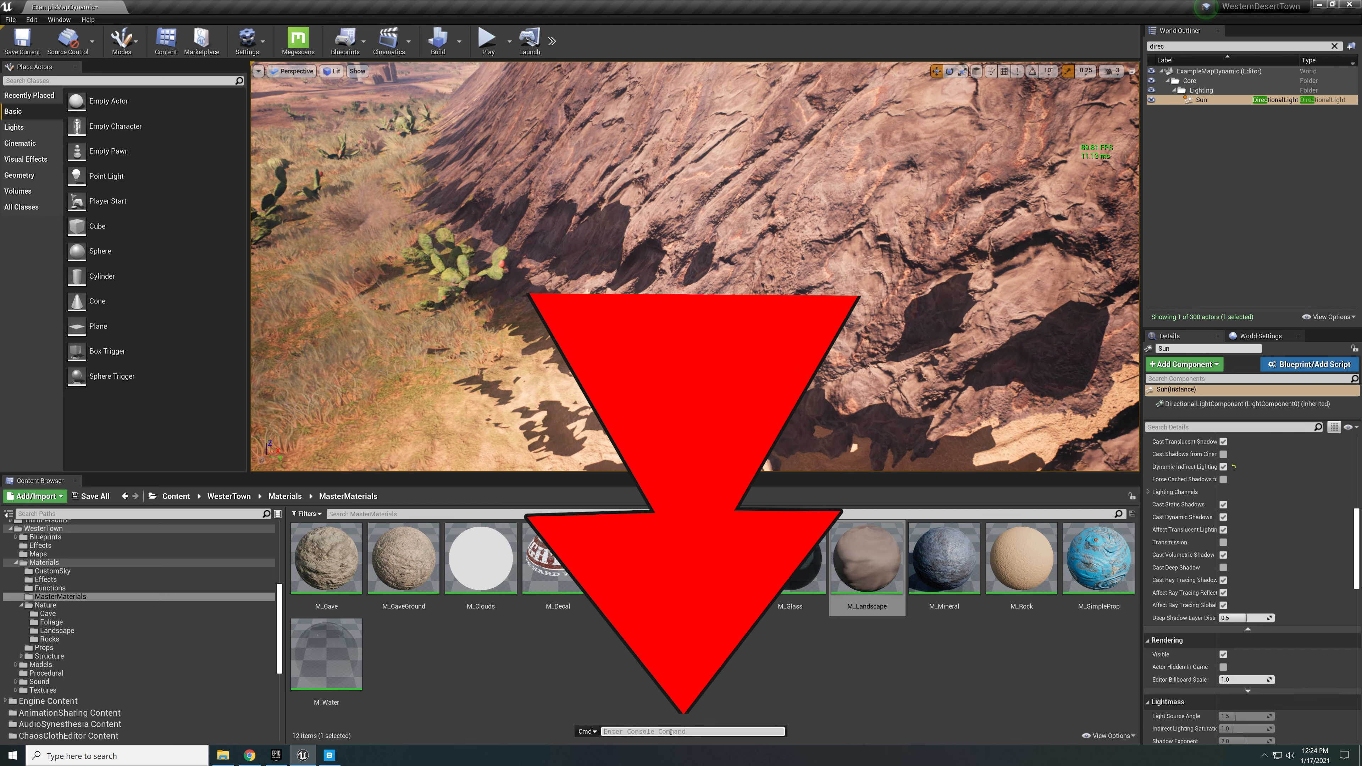
text(r)
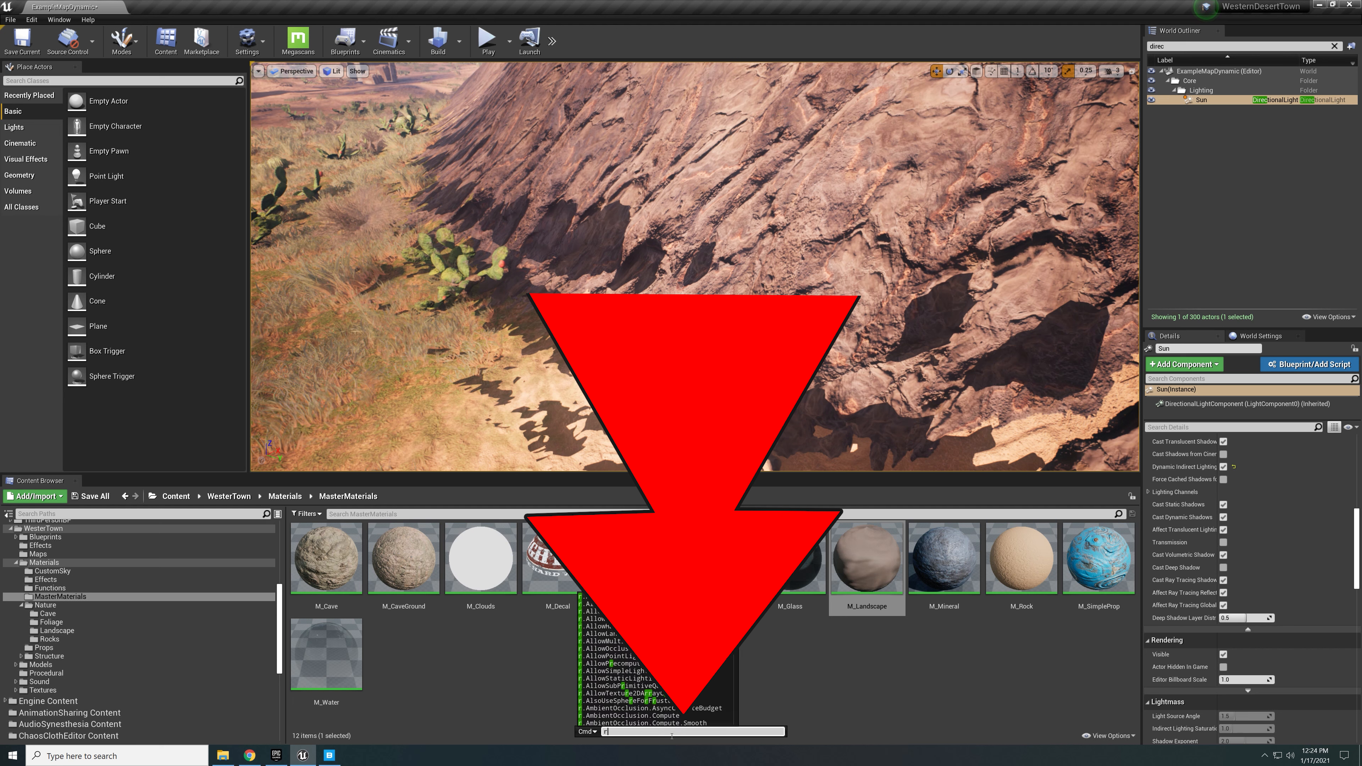
text(.)
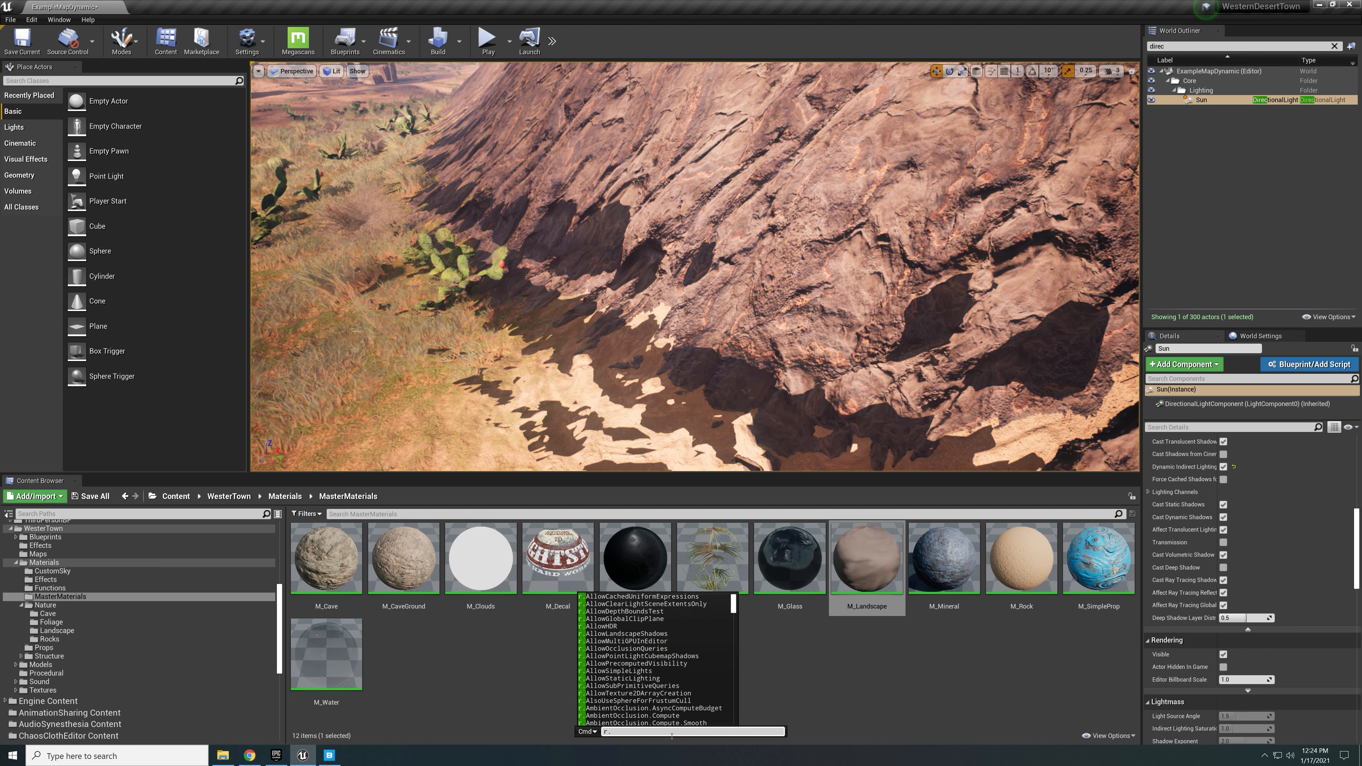
text(raytrac)
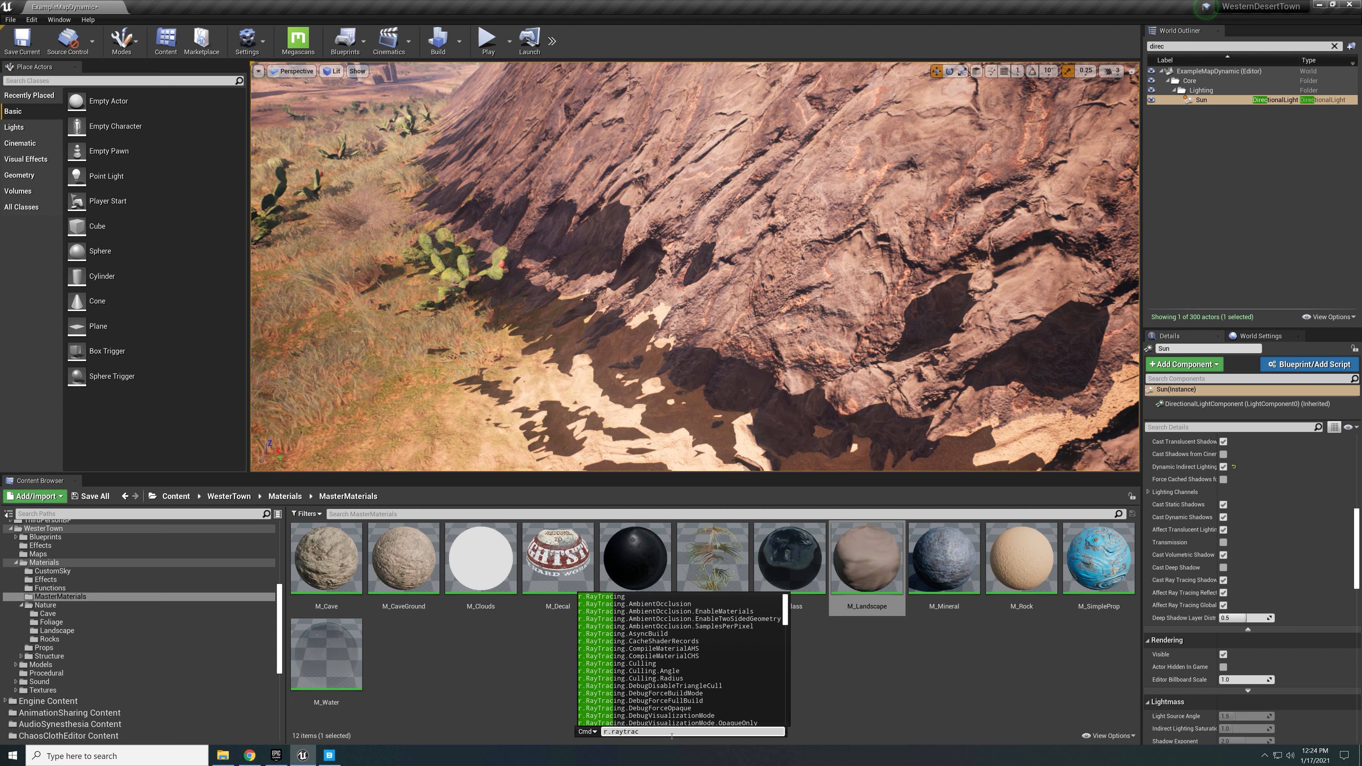
text(ing.no)
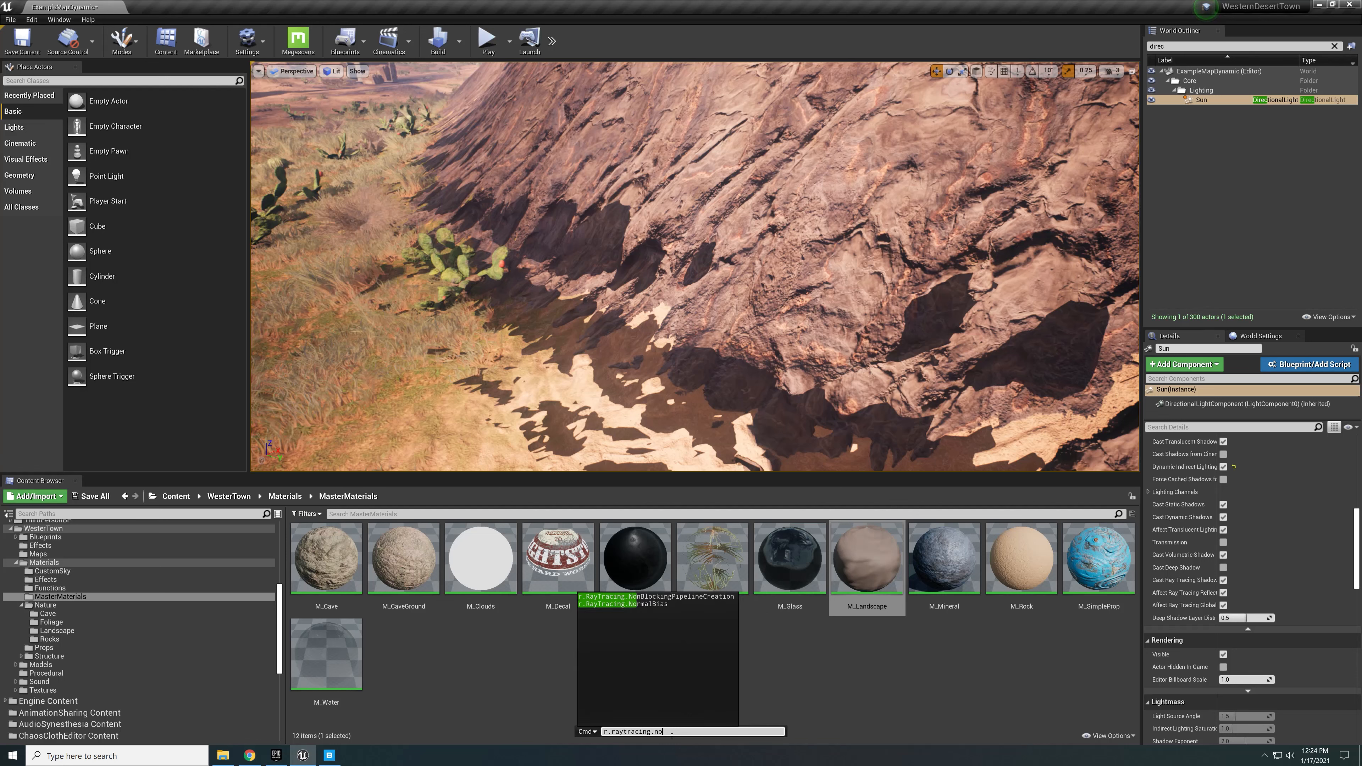
click(648, 605)
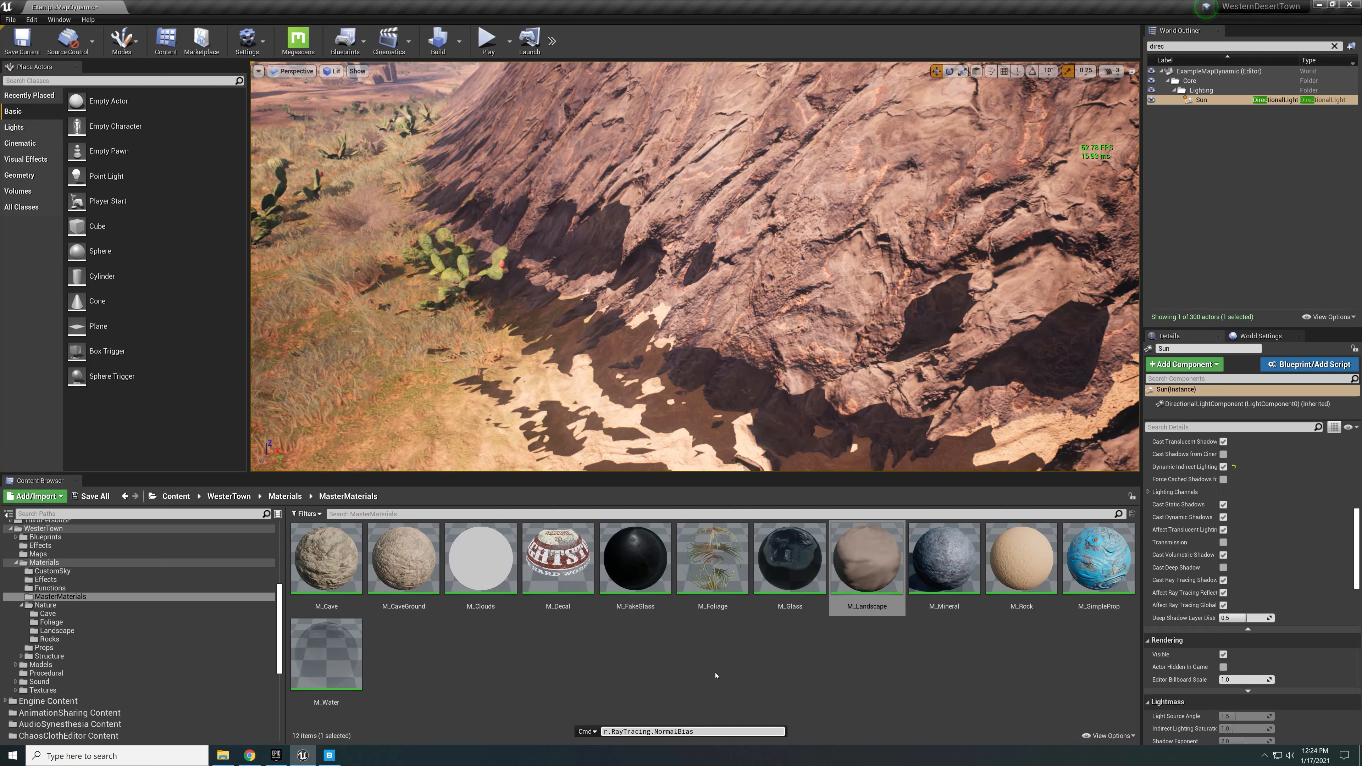
click(724, 734)
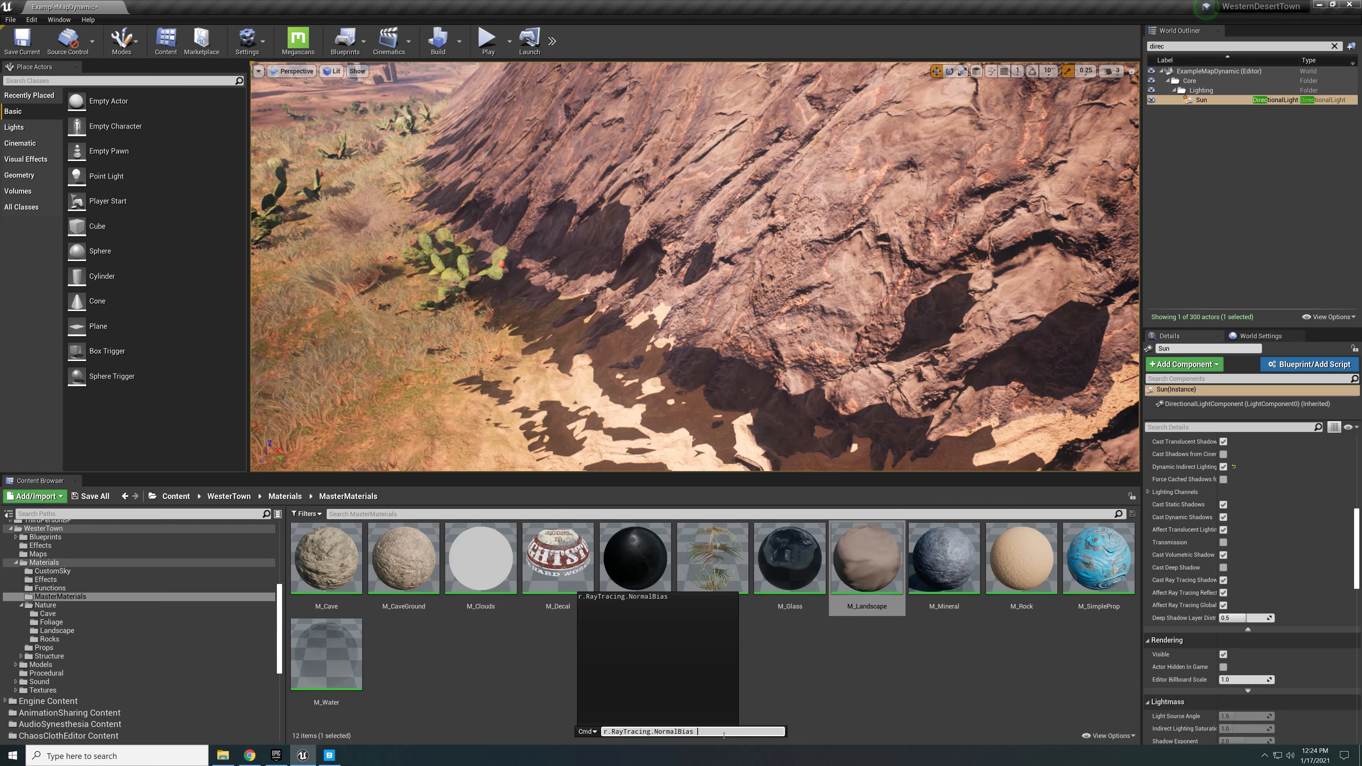
text(0.5)
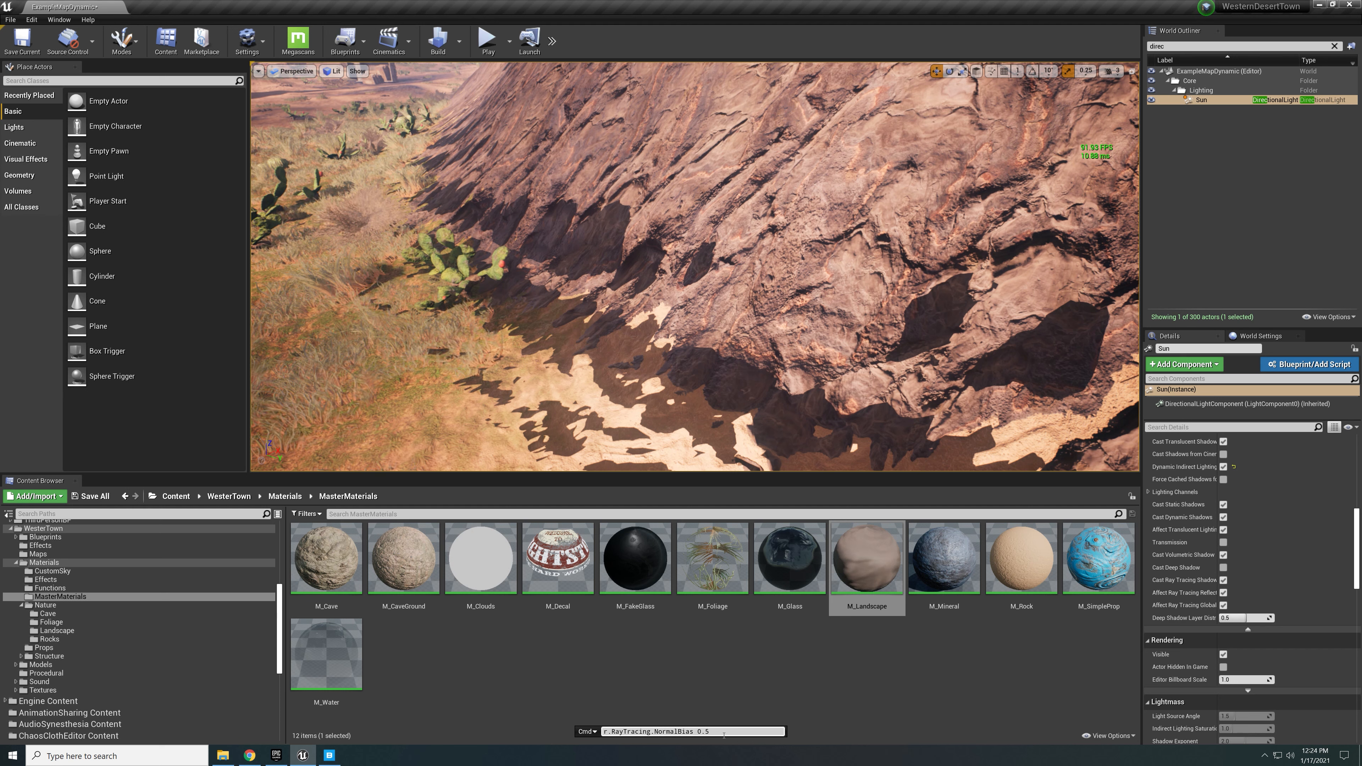
key(Return)
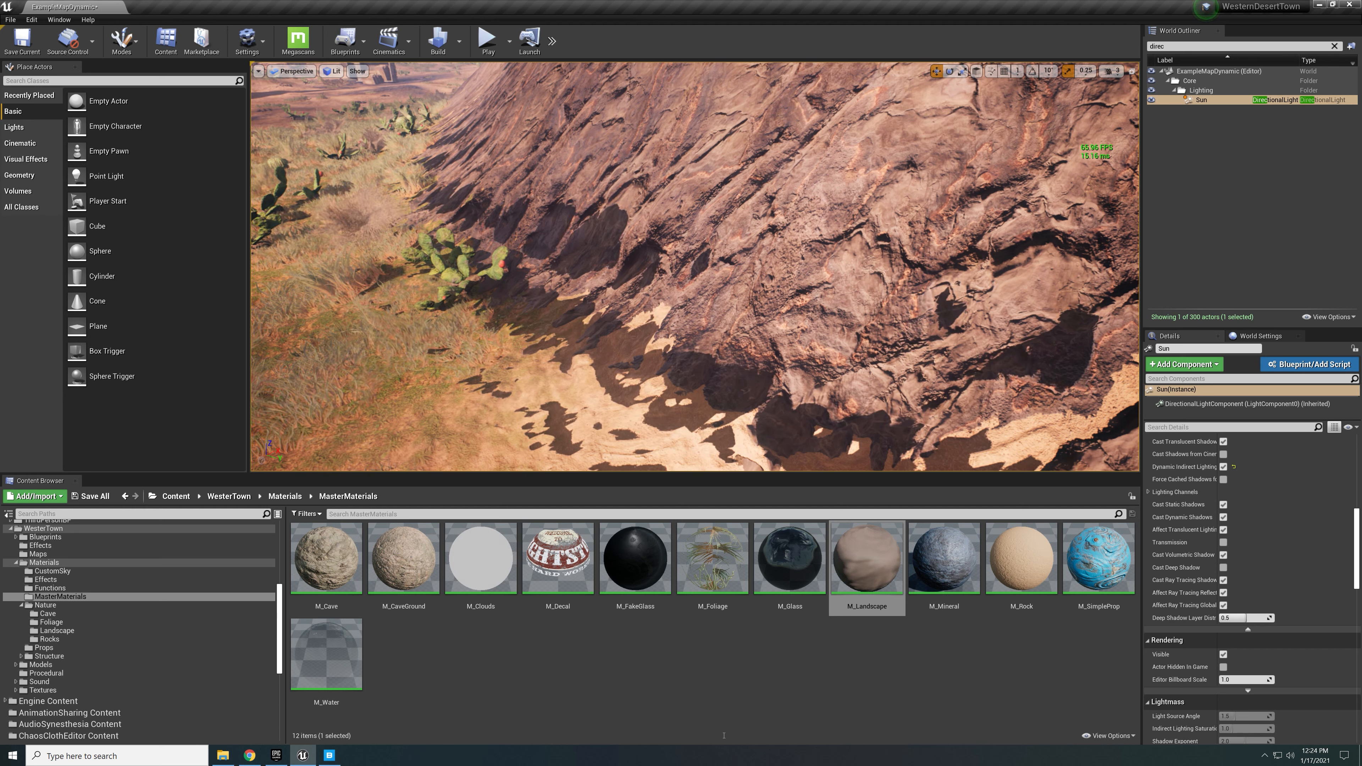
Step: Recall the normal bias console command and run it with a value of 1
key(grave)
key(Up)
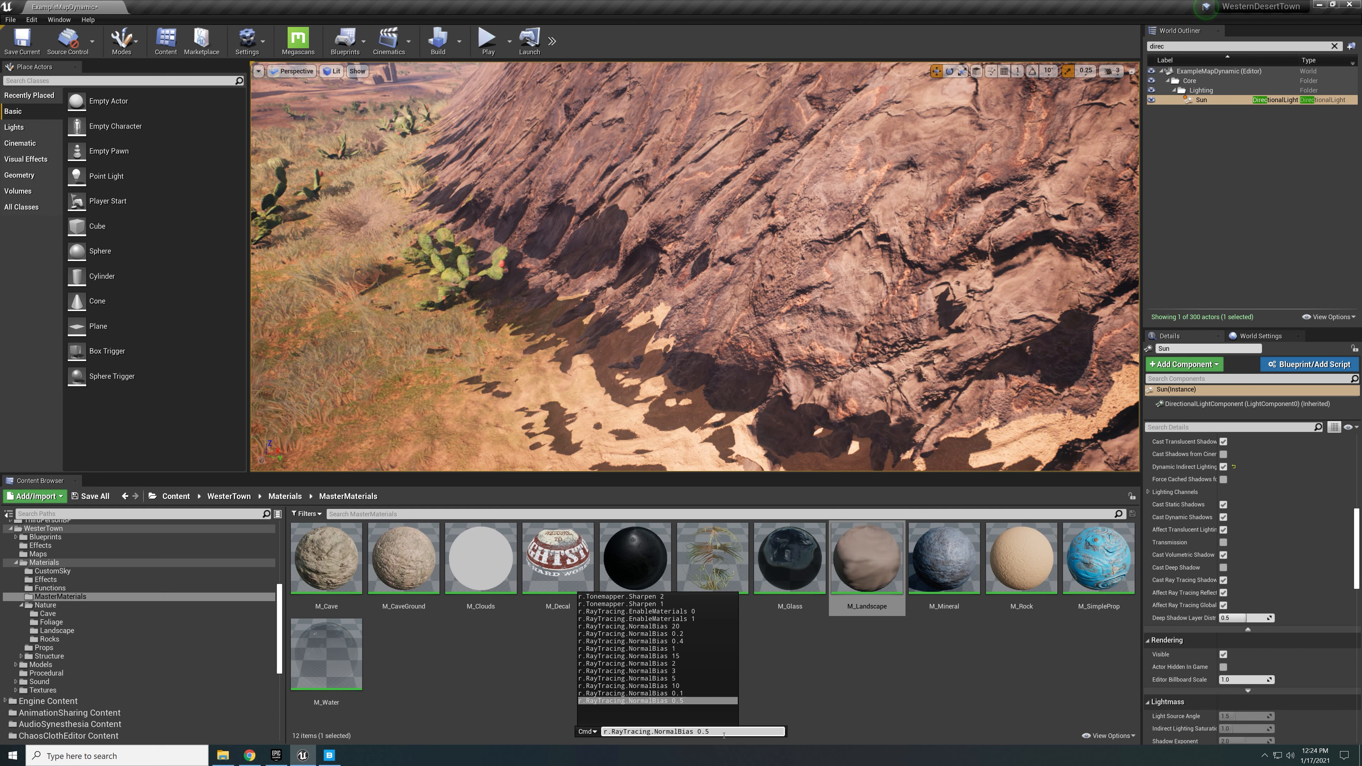
key(BackSpace)
key(BackSpace)
key(BackSpace)
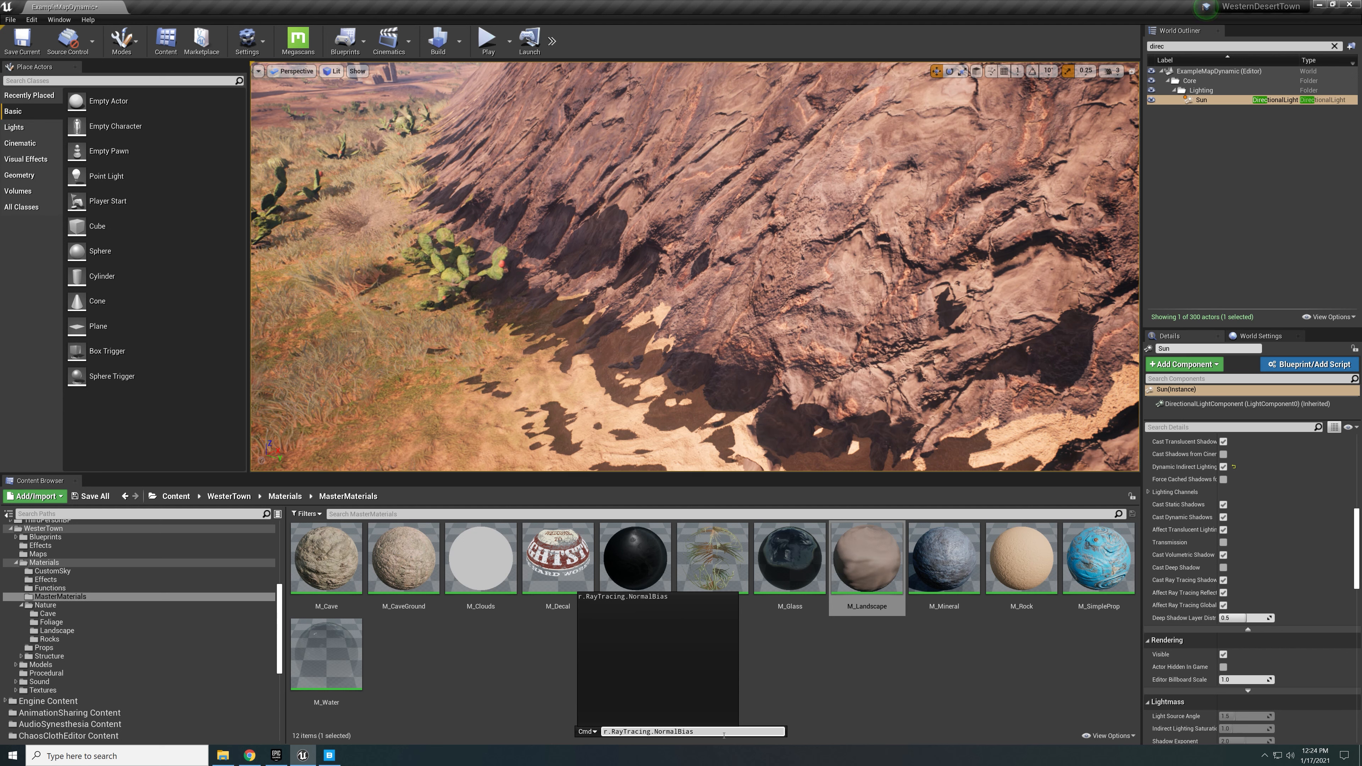
text(1)
key(Return)
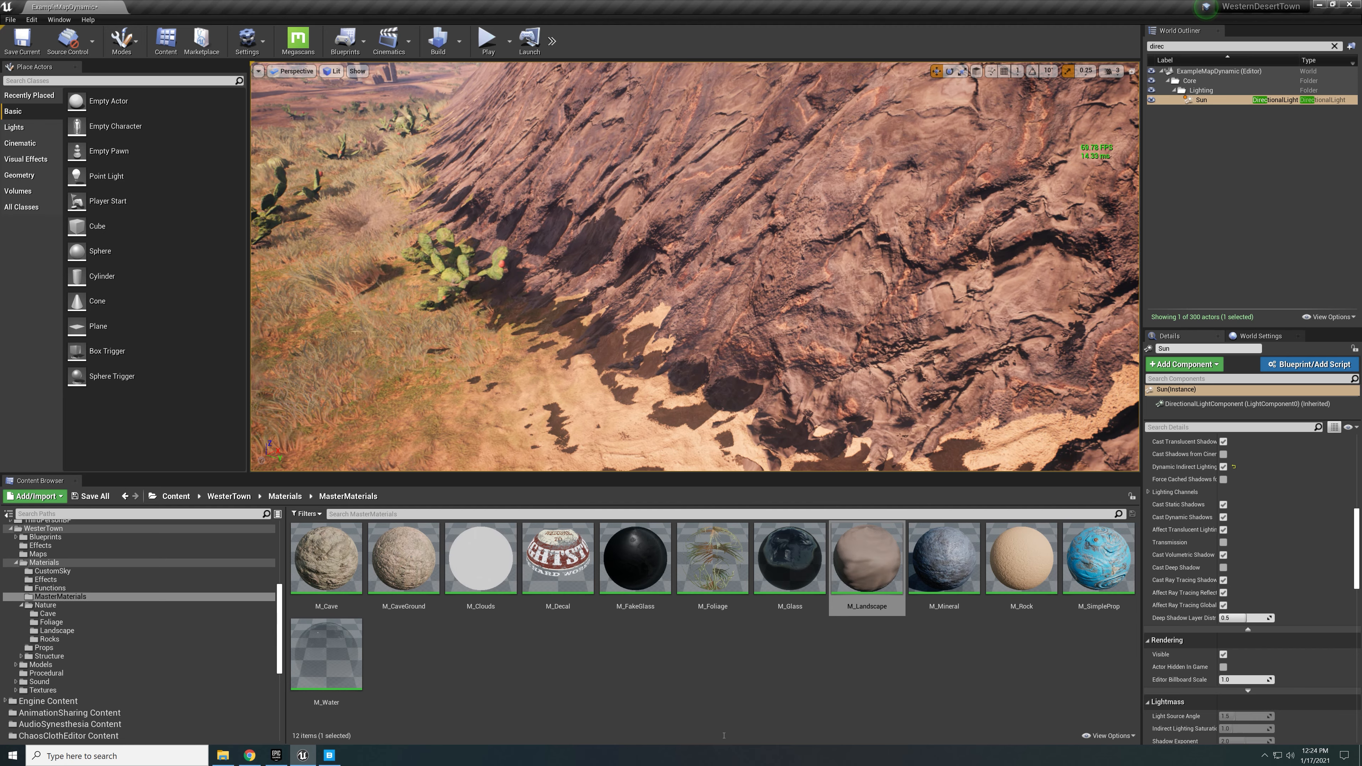
Step: Examine the ray-traced shadows on the rock face and sand around the cactus from near and far
key(s)
right_drag(682, 385, 779, 382)
key(w)
key(s)
key(w)
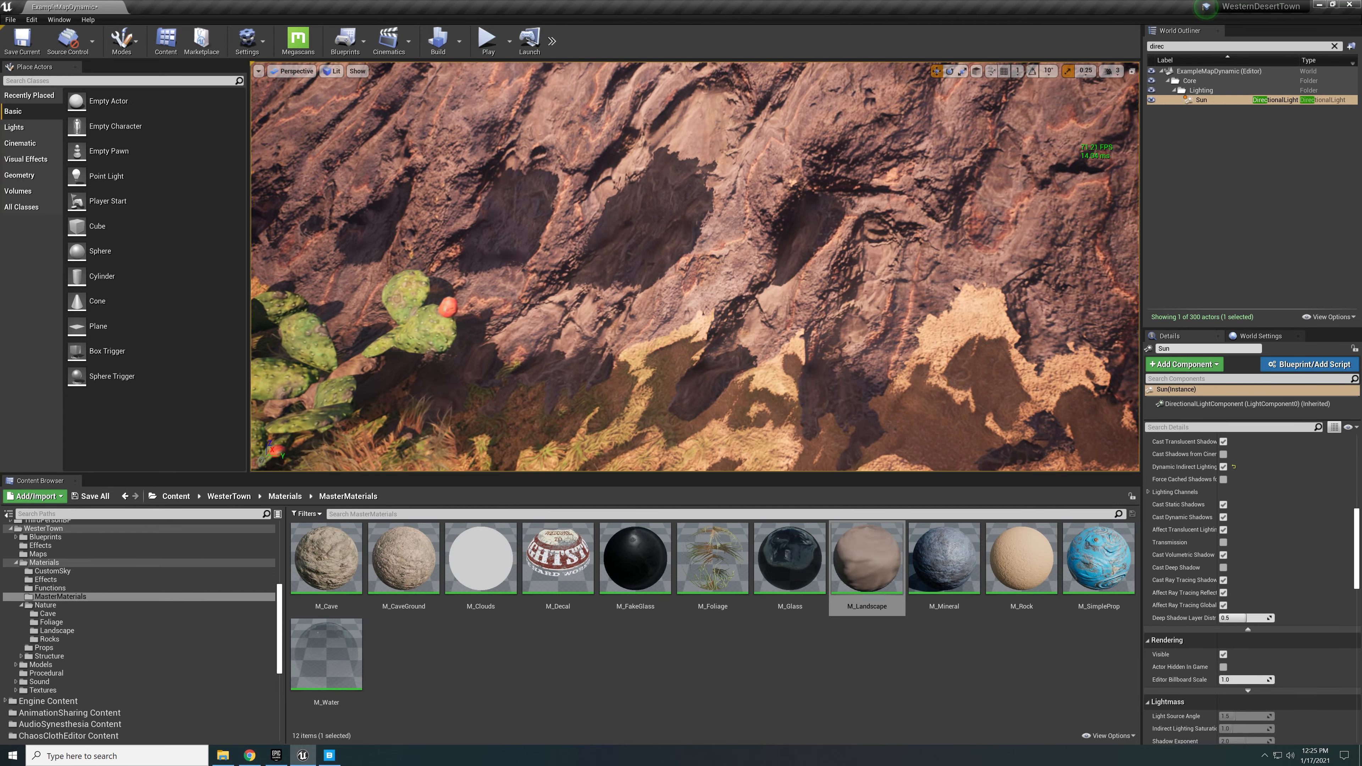
key(s)
right_drag(621, 378, 613, 376)
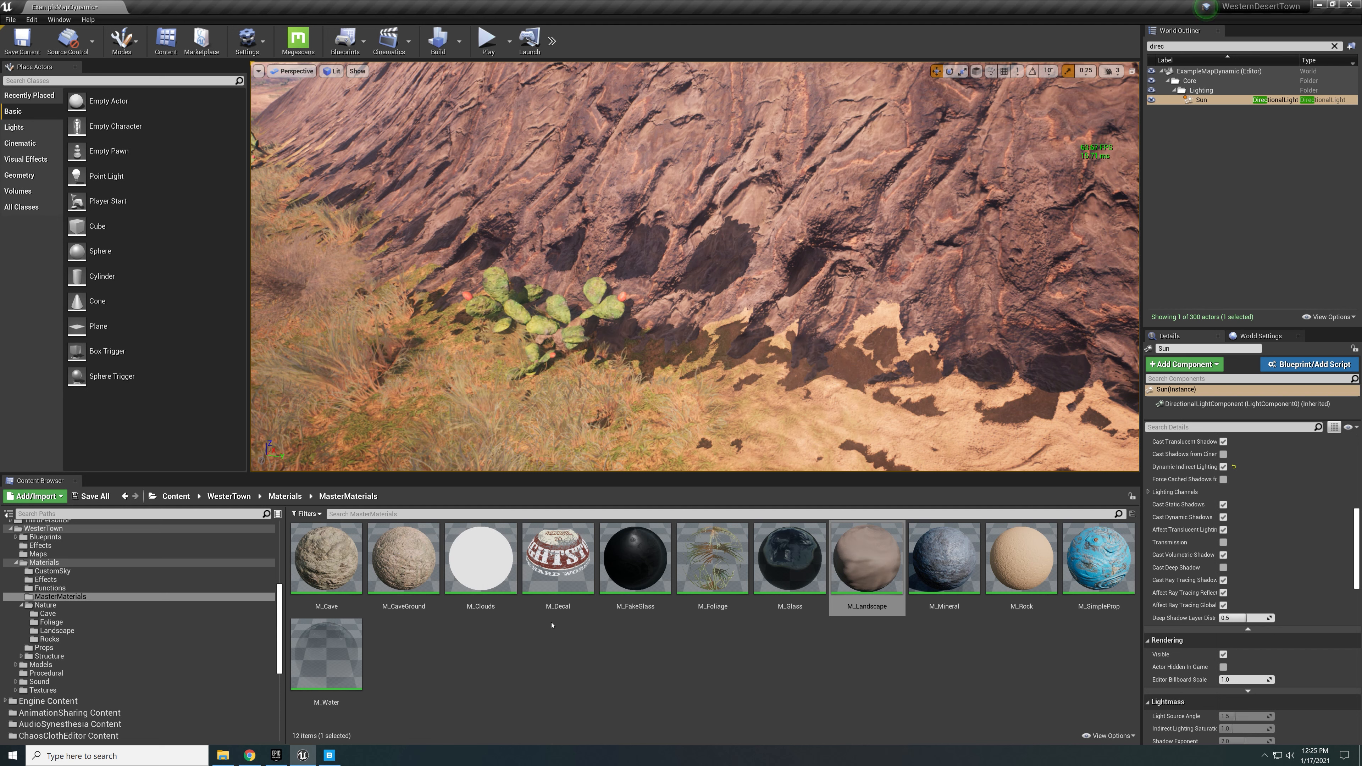
Step: Edit the recalled console command and set r.RayTracing.NormalBias to 10
mouse_move(578, 610)
key(Up)
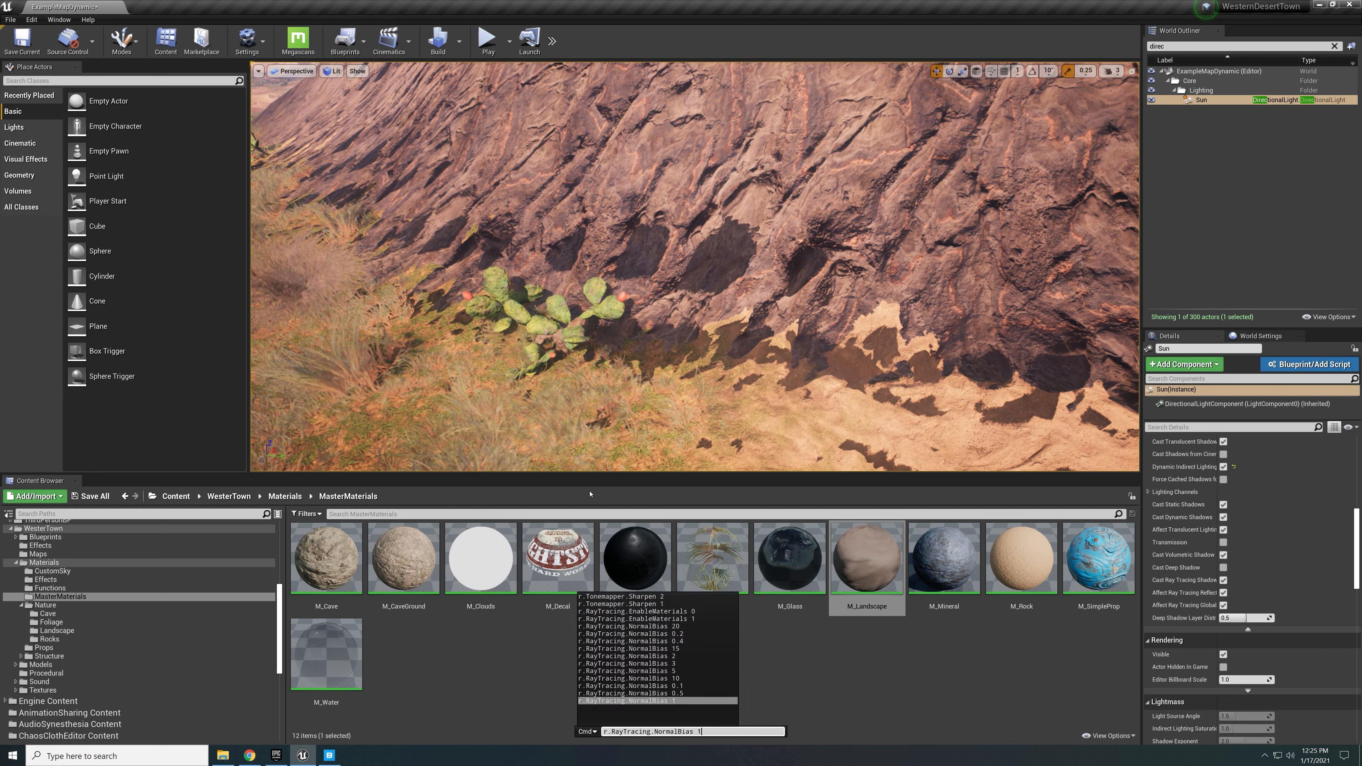
key(BackSpace)
key(BackSpace)
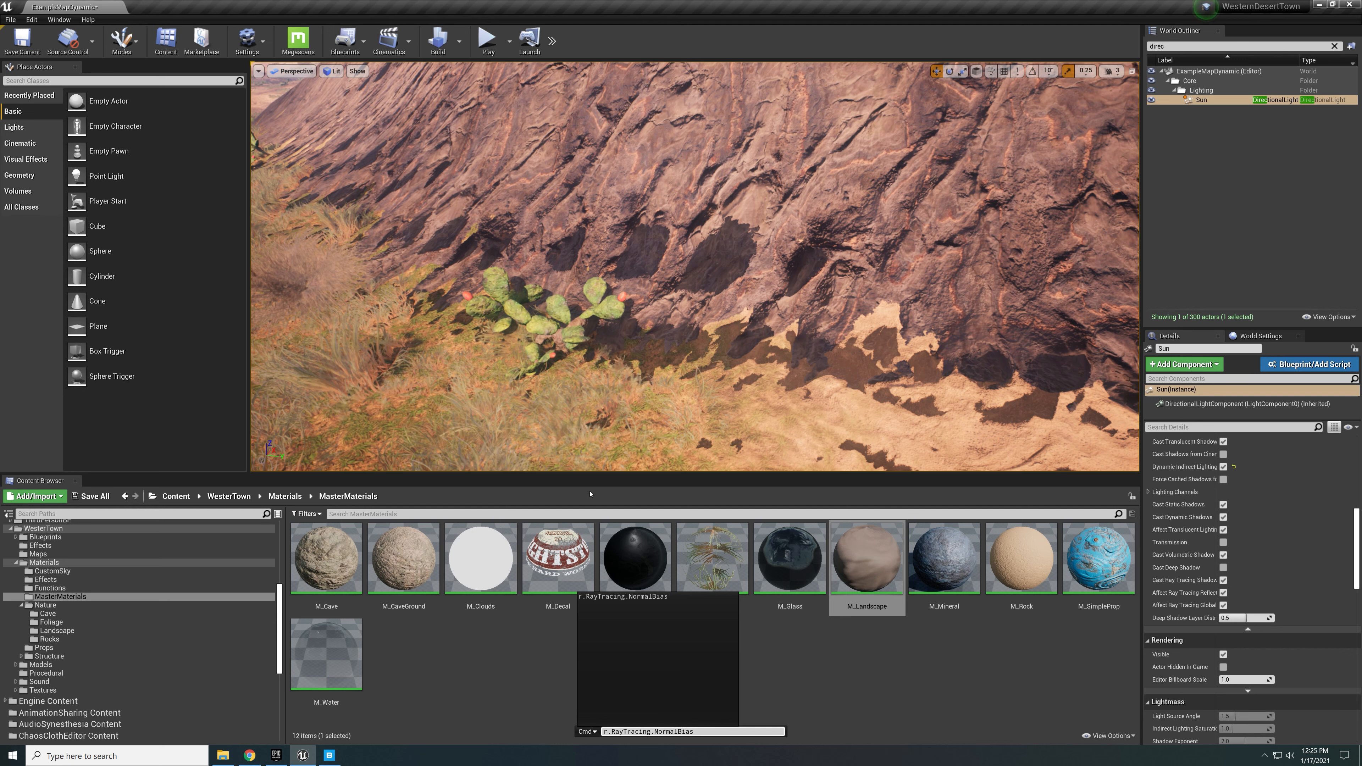
text(5)
key(Return)
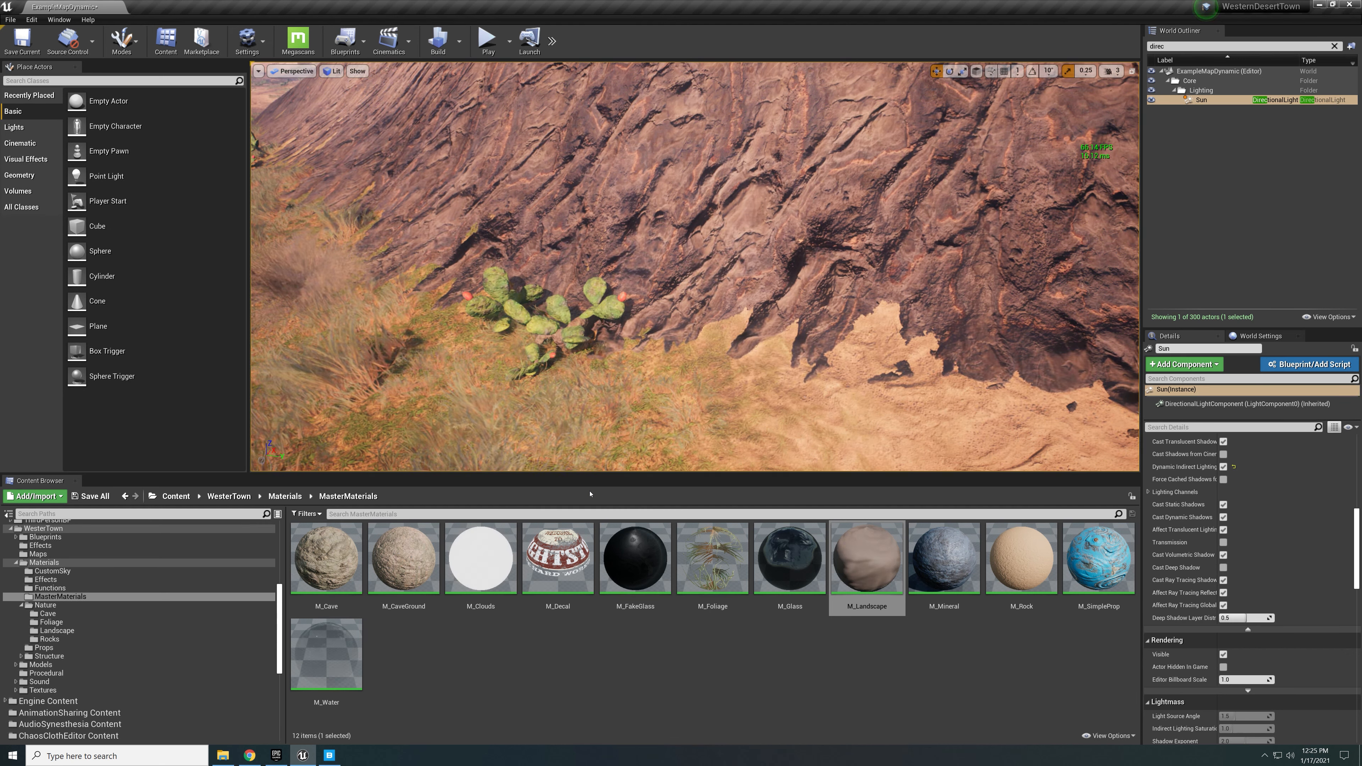
Step: View the rock face beside the sandy slope and reset r.RayTracing.NormalBias to 0.1 from the console history
right_drag(726, 326, 647, 311)
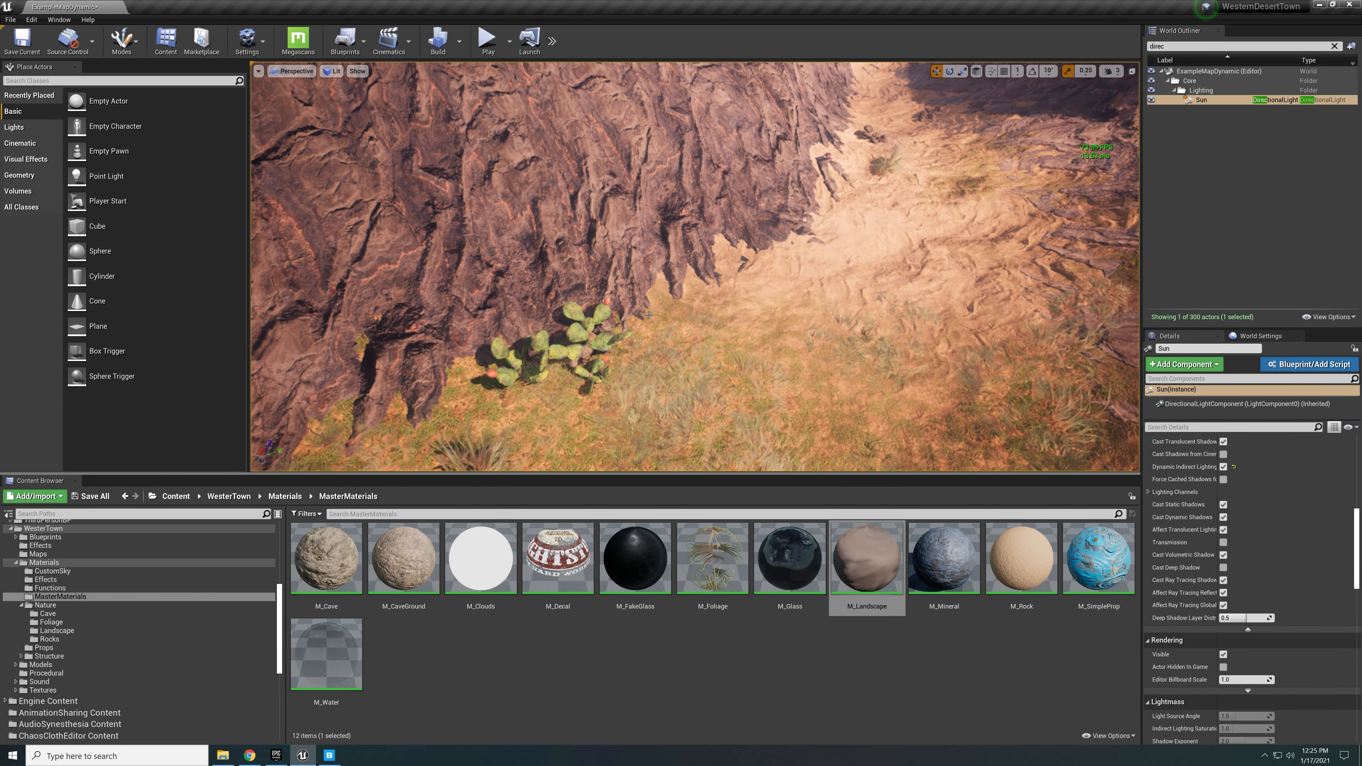
key(grave)
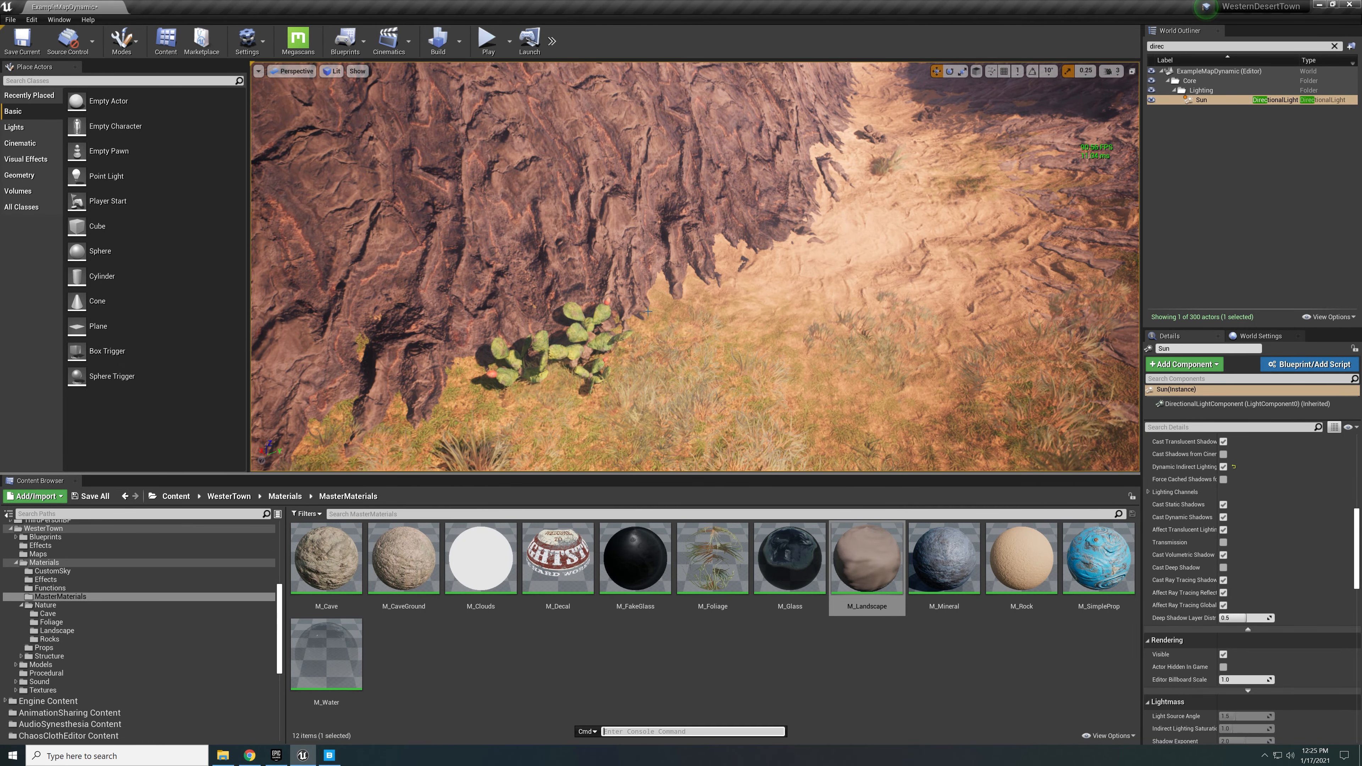
key(Up)
key(Up)
key(Up)
key(Up)
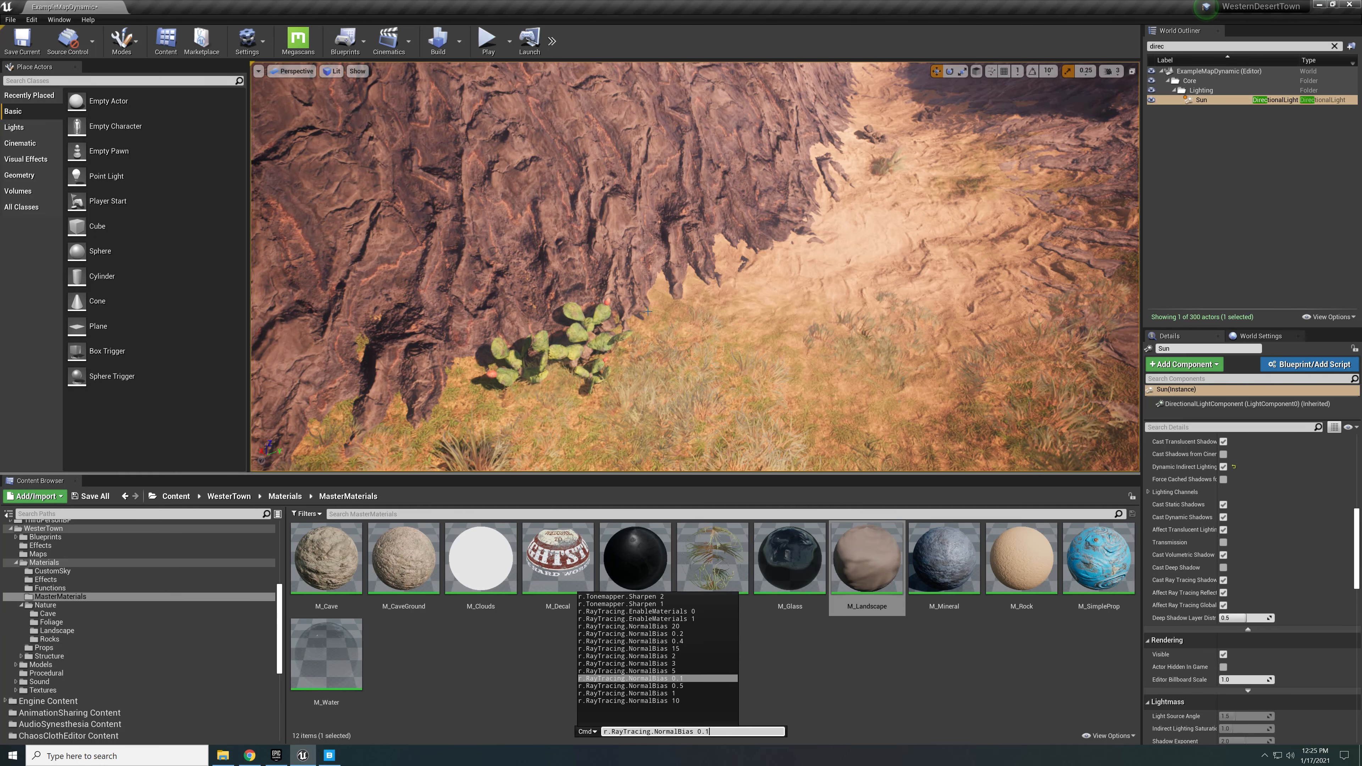
key(Return)
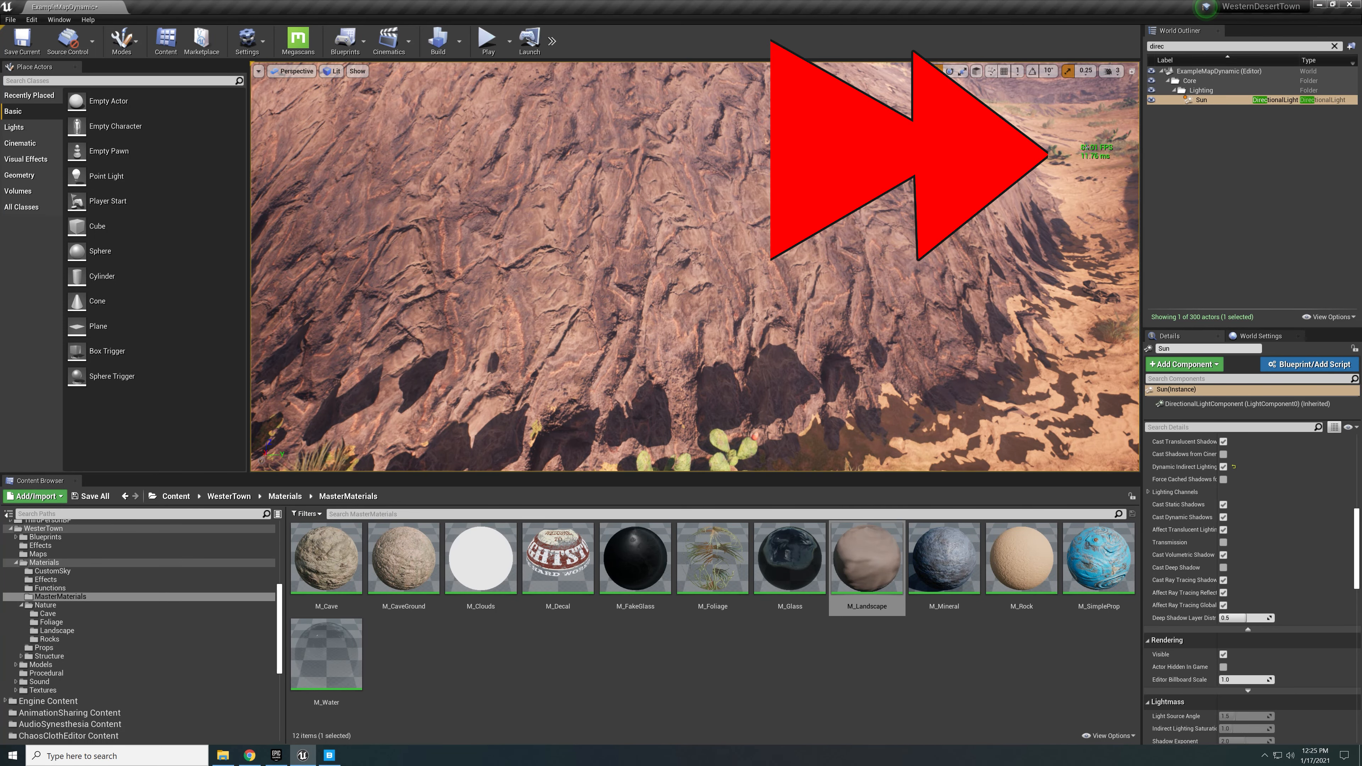
Step: Frame the foot of the cliff around the cactus and reapply r.RayTracing.NormalBias 10 from the console history
right_drag(1086, 146, 1110, 166)
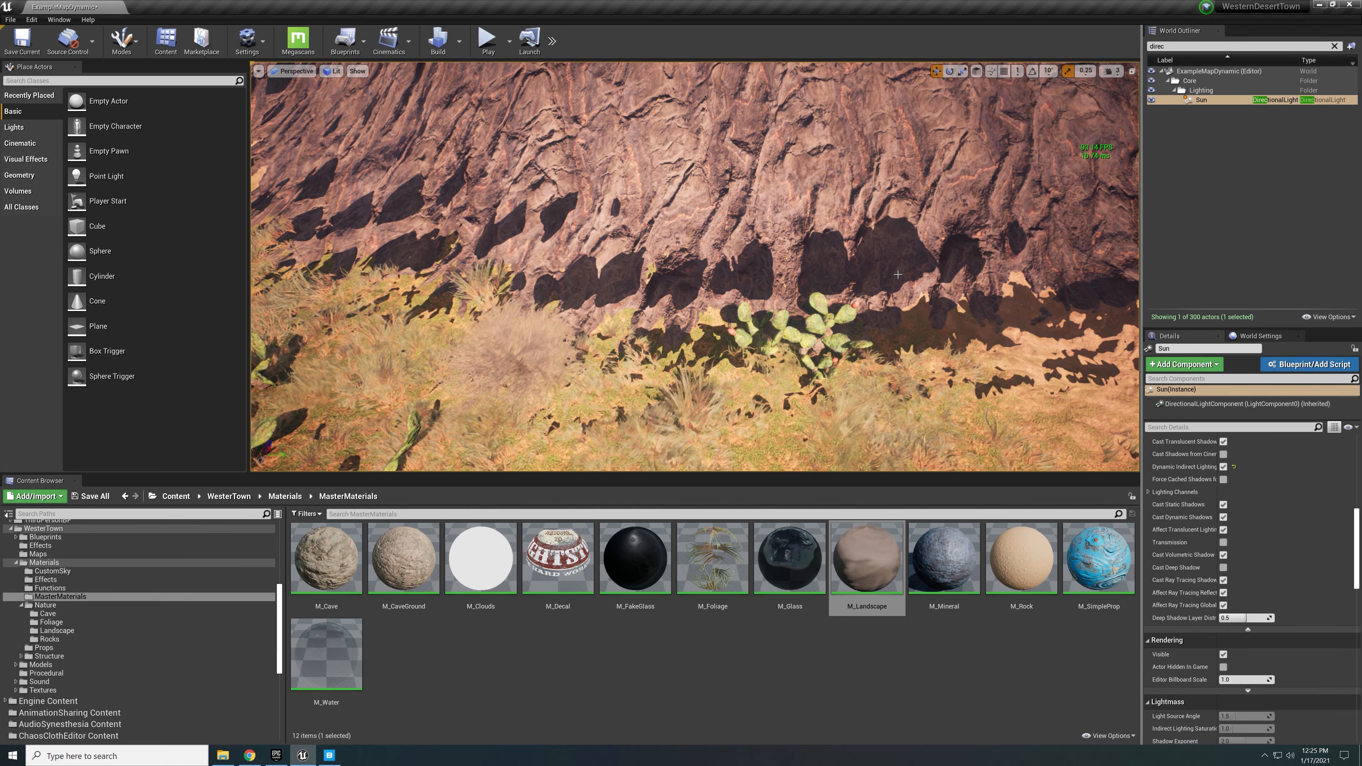
key(grave)
key(Up)
key(Up)
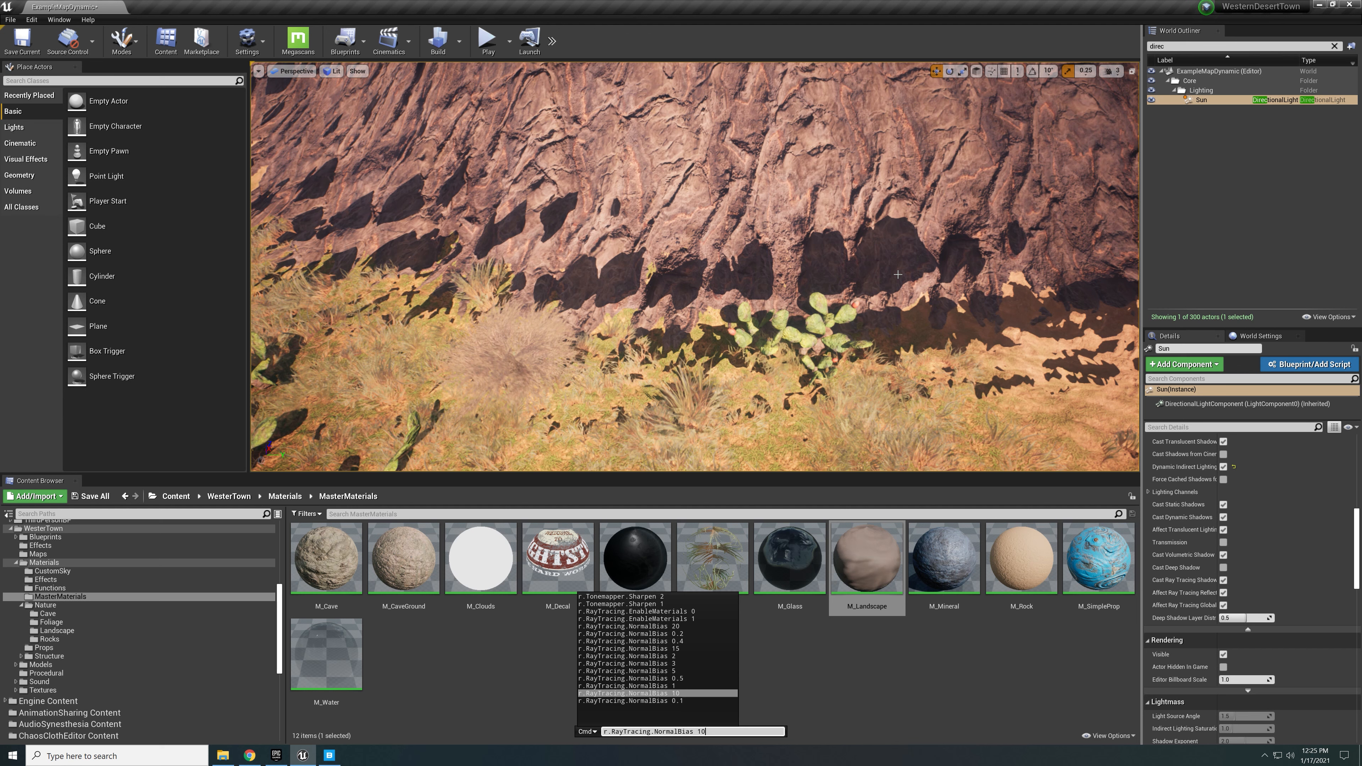
key(Return)
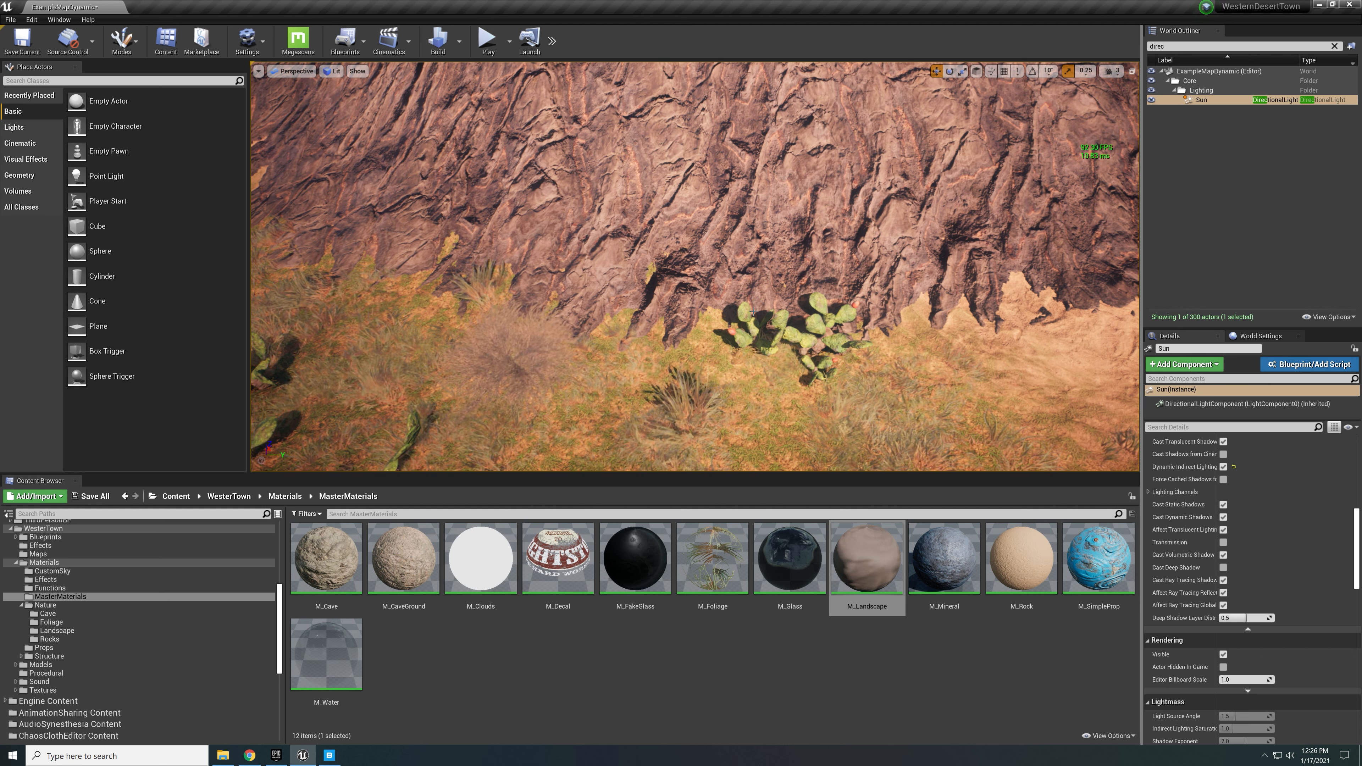
Step: Reset r.RayTracing.NormalBias to 0.1 from the console history while viewing the foot of the cliff
key(grave)
key(Up)
key(Up)
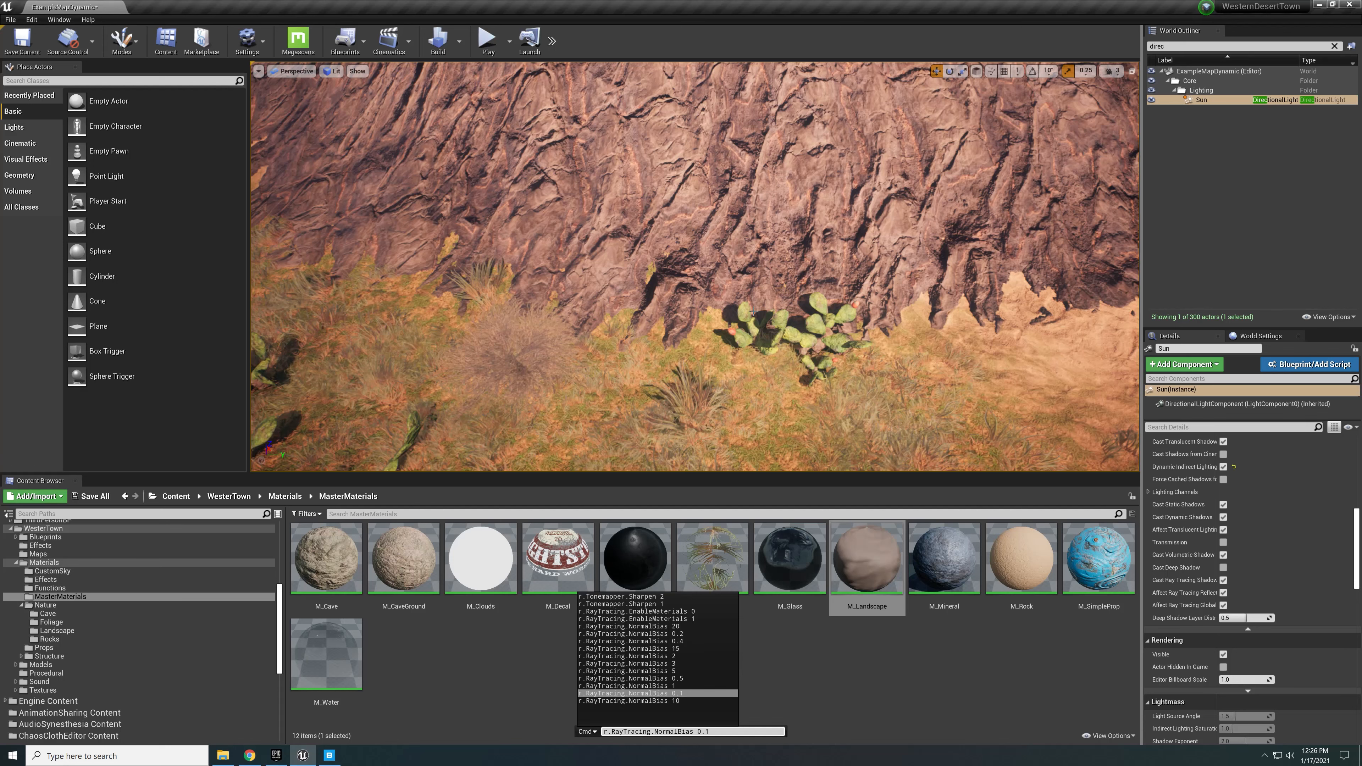
key(Return)
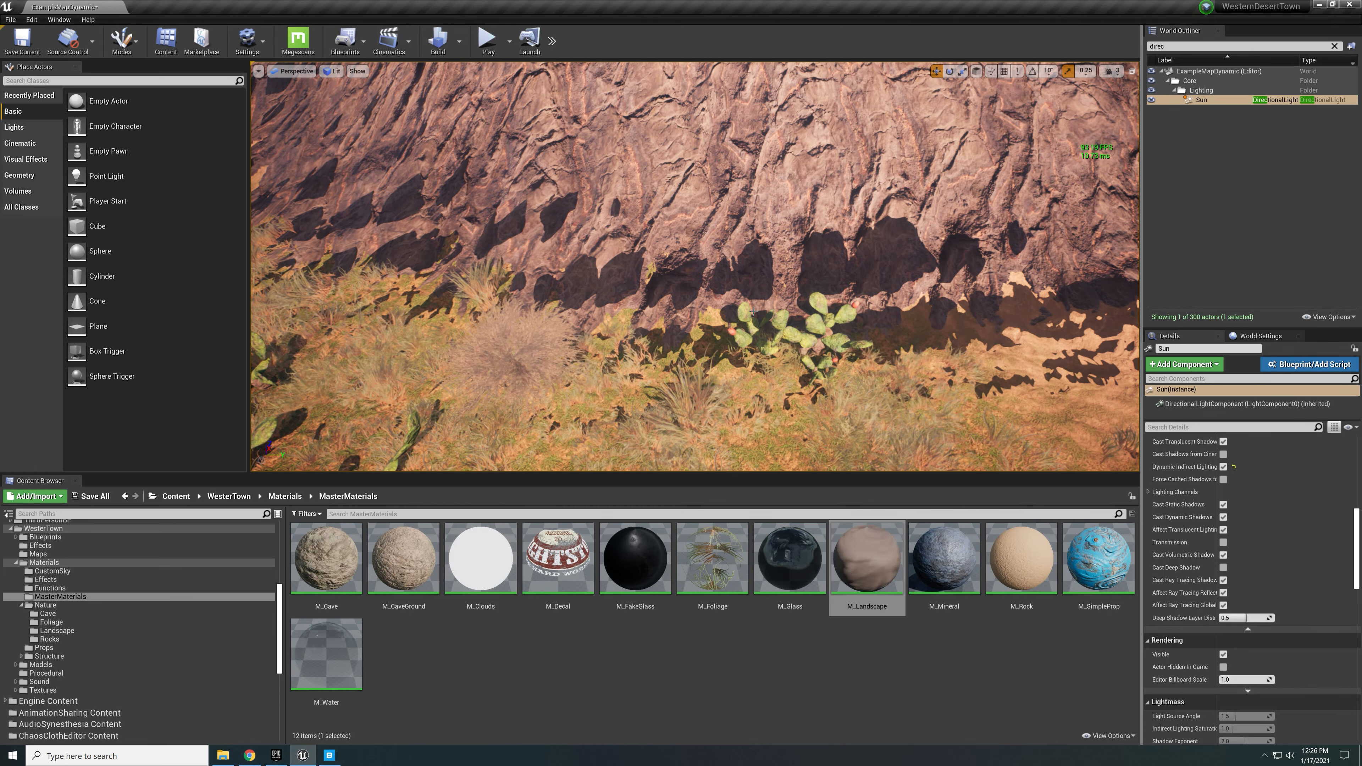
Step: Frame the rock face beside the cactus up close and reapply r.RayTracing.NormalBias 10 from the console history
right_drag(753, 312, 703, 283)
key(w)
key(s)
key(w)
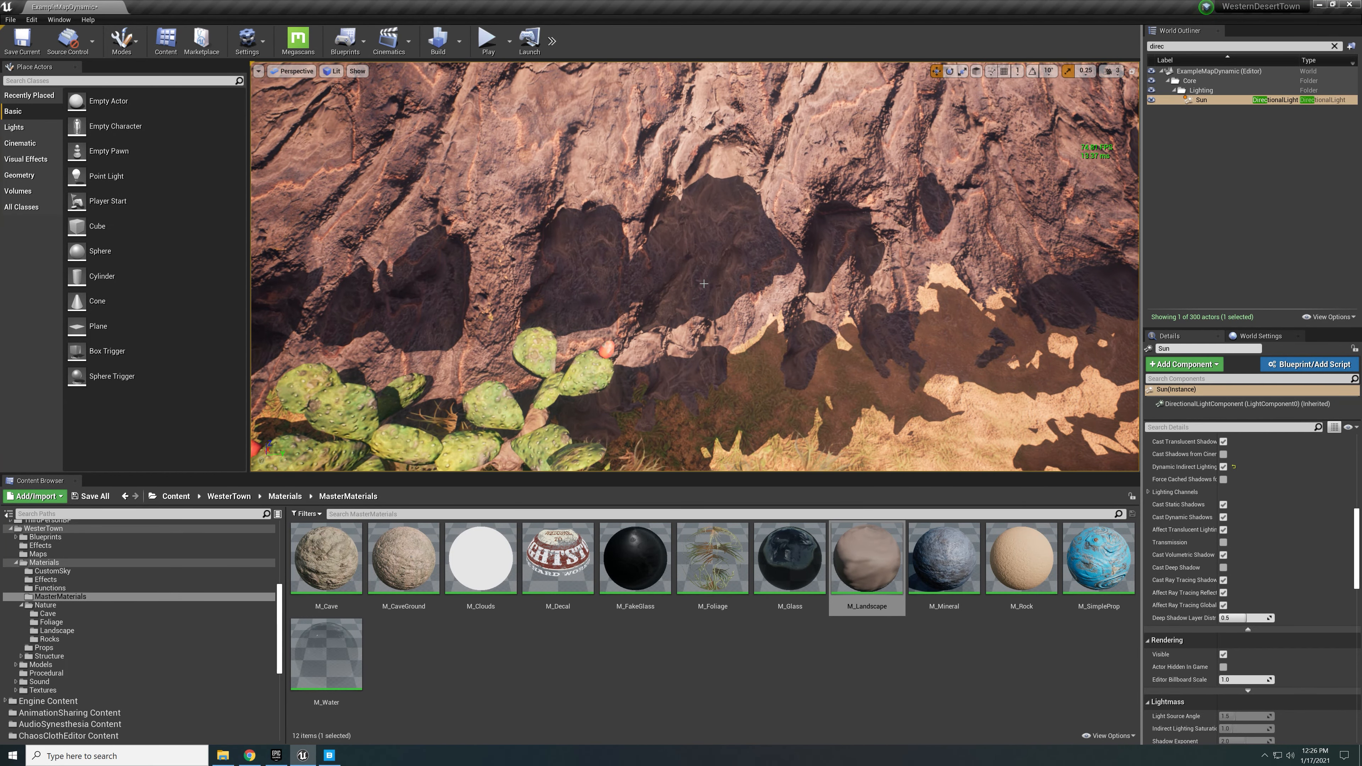
key(grave)
key(Up)
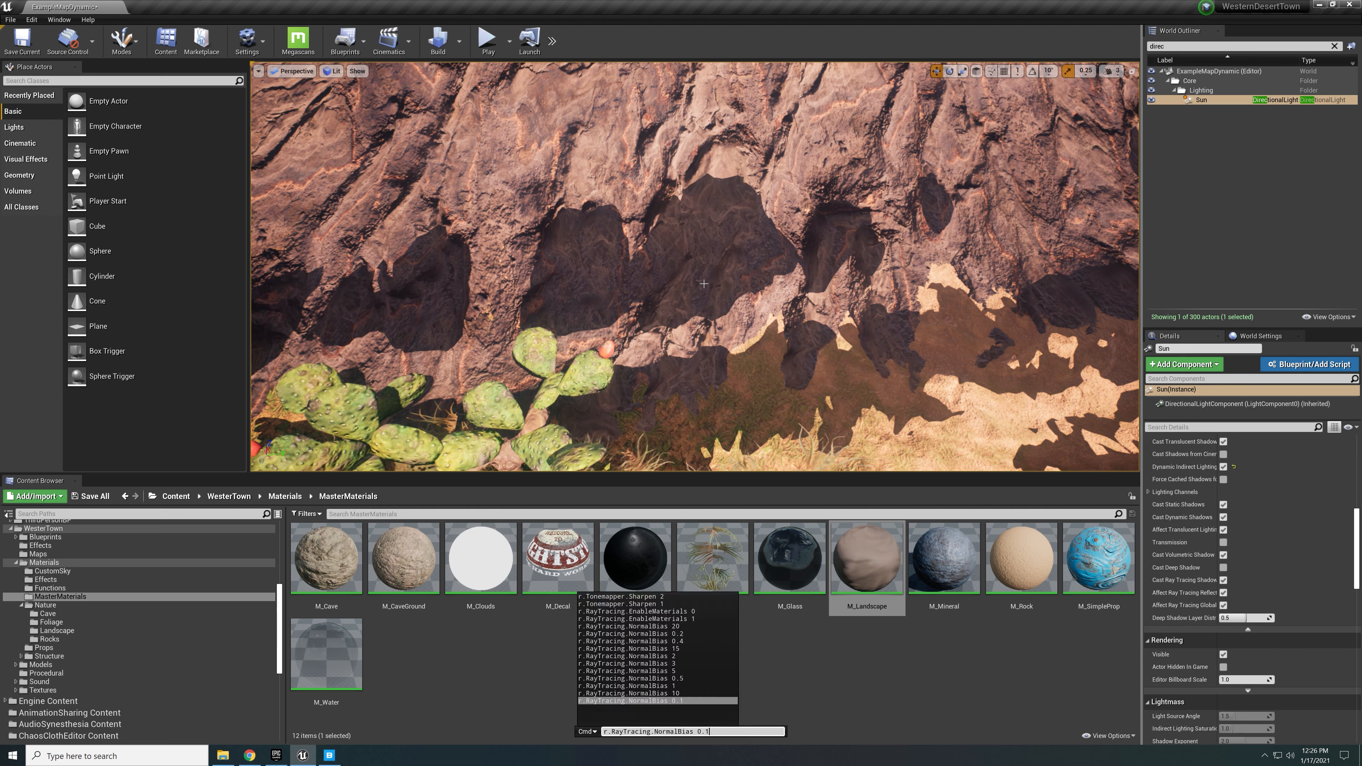
key(Up)
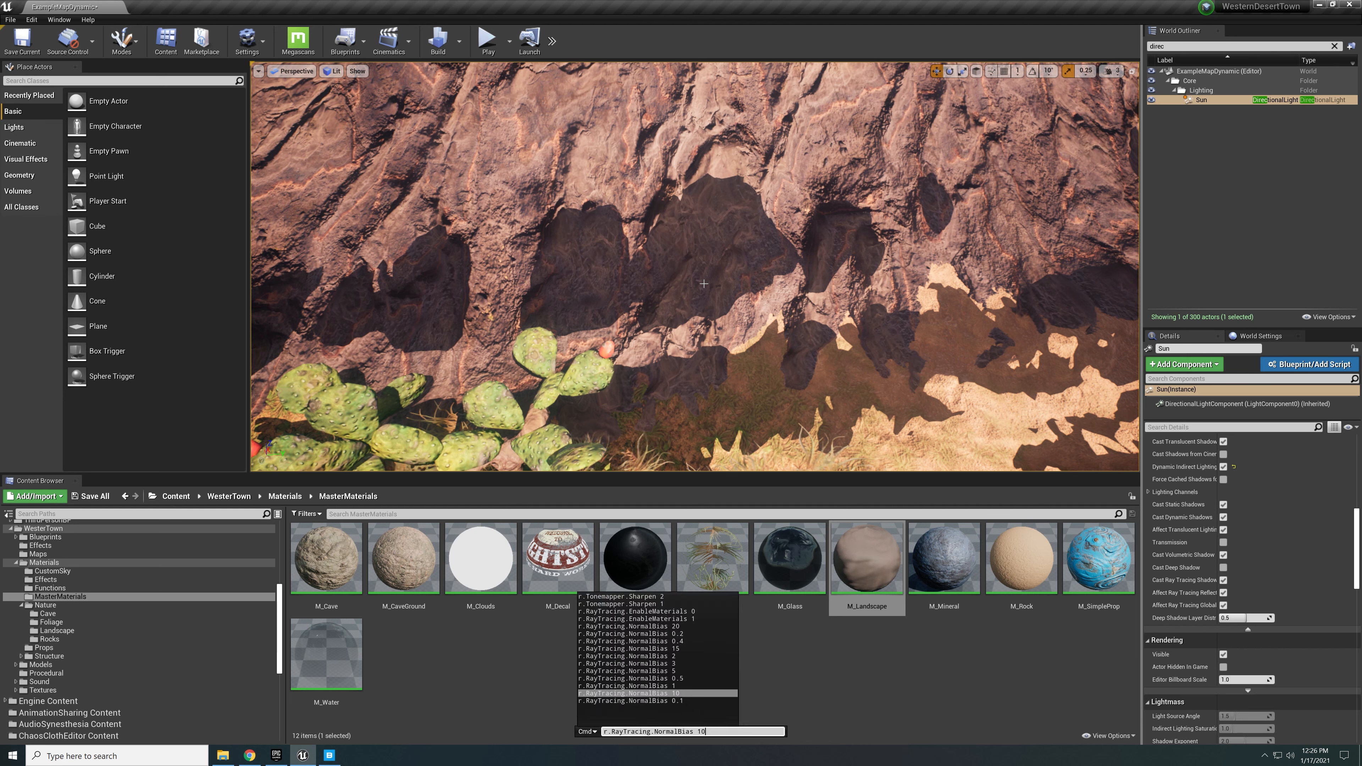
key(Return)
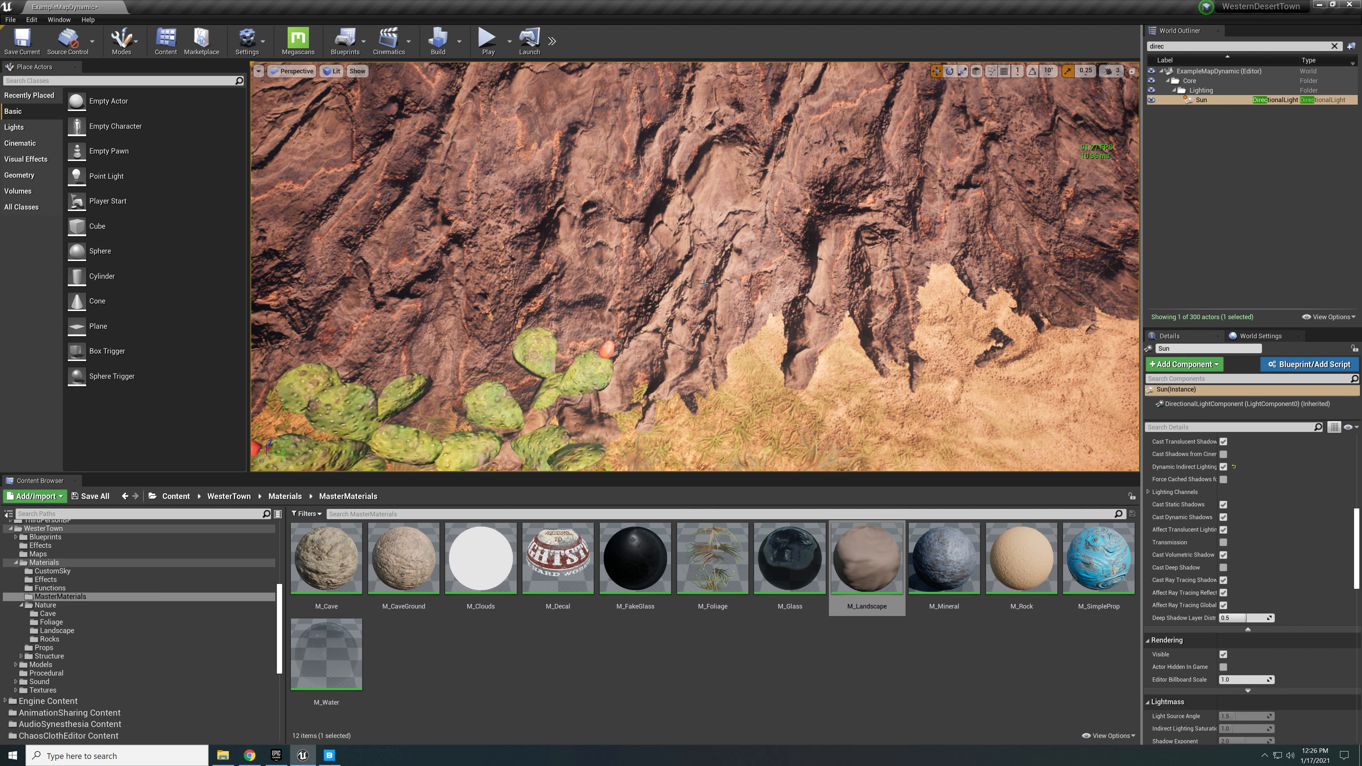
Step: Switch to Chrome and bring up NVIDIA's Unreal Engine ray tracing article at its Normal Offset Bias section
click(249, 755)
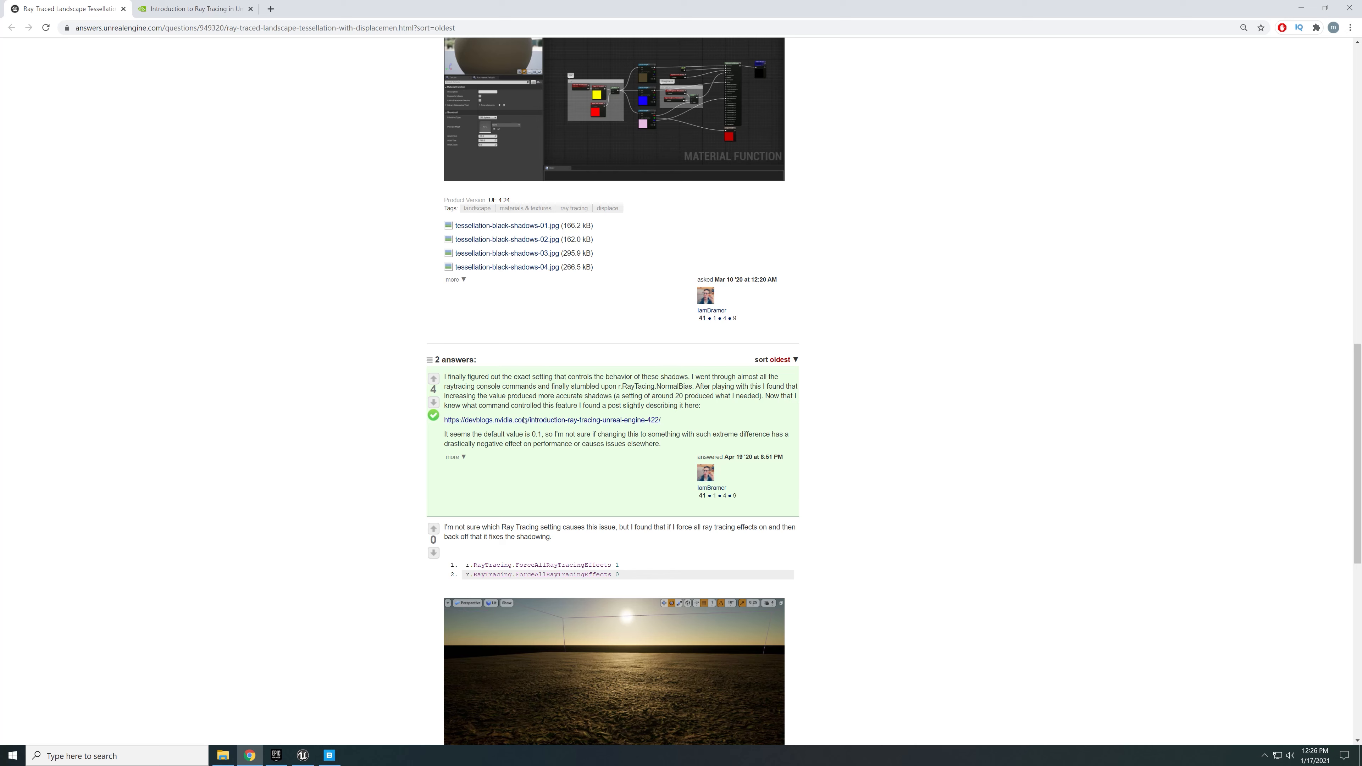
click(183, 10)
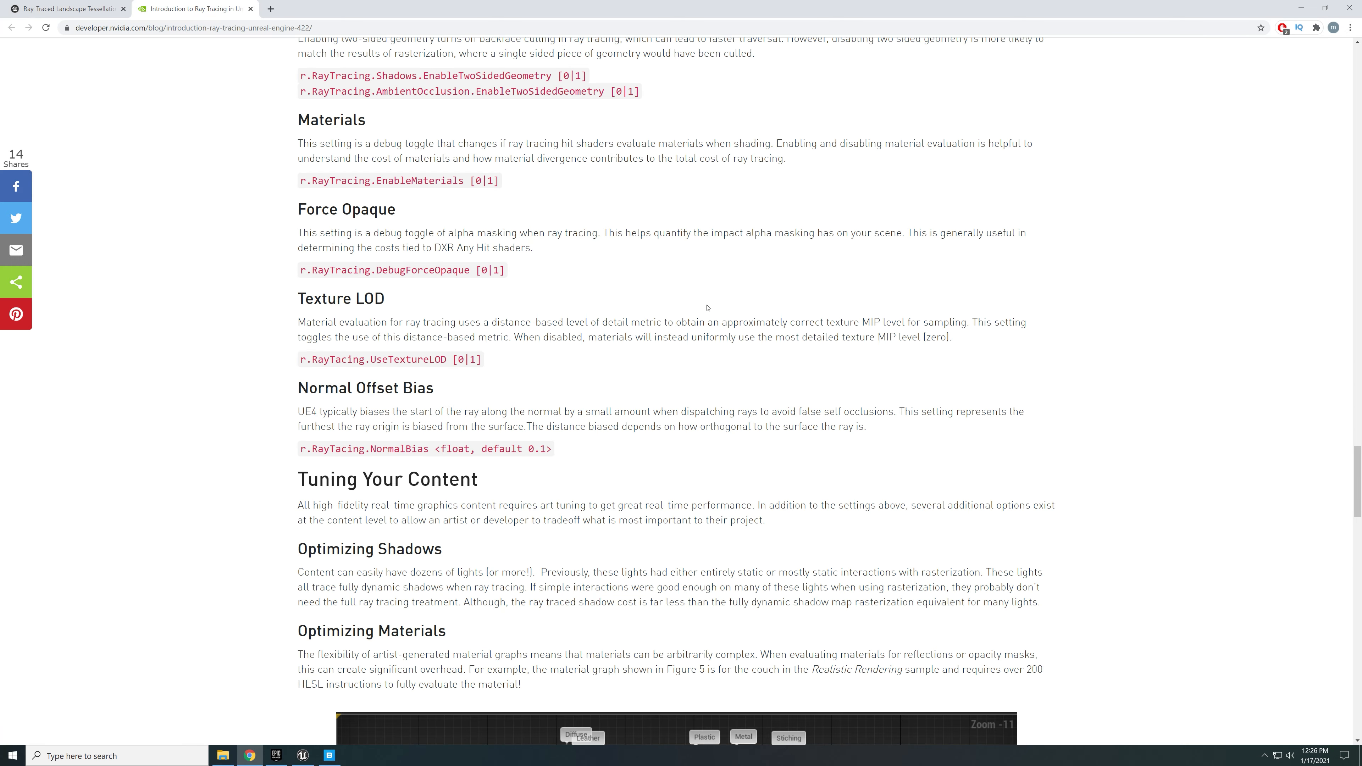